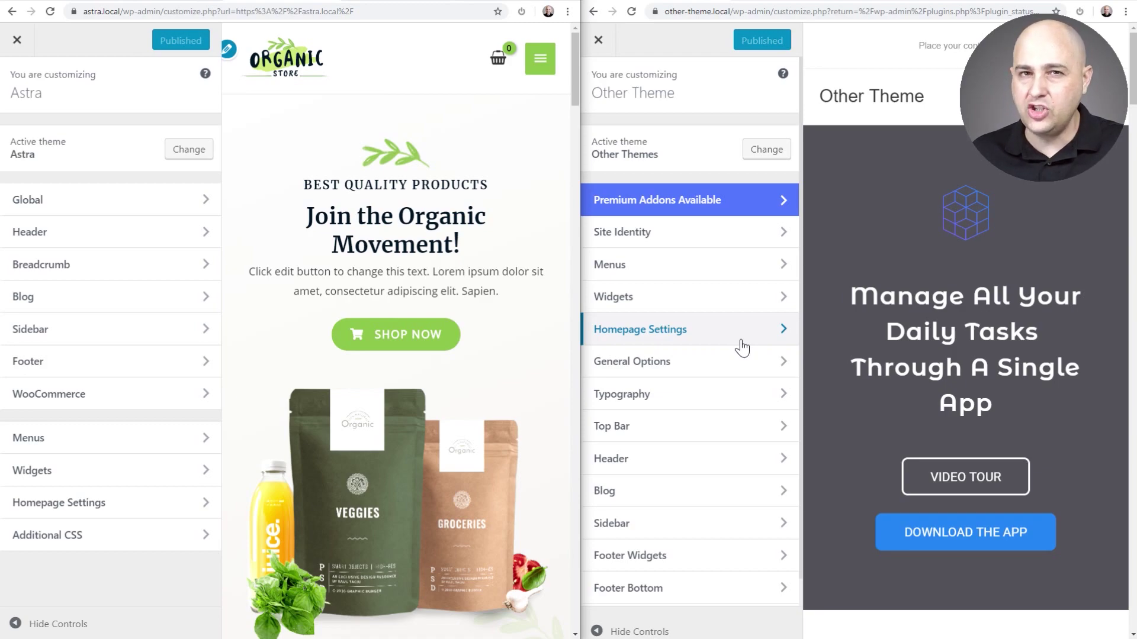
scroll(742, 346, down, 1)
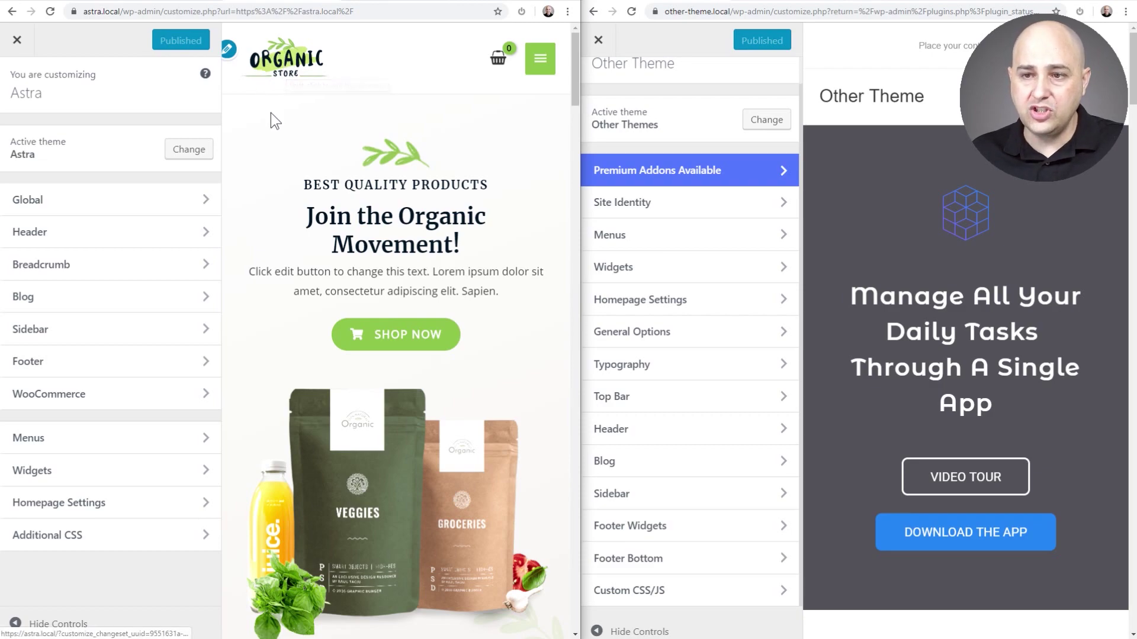
Show Astra's Header > Site Identity logo settings, then the other theme's Site Identity section beside it
click(229, 57)
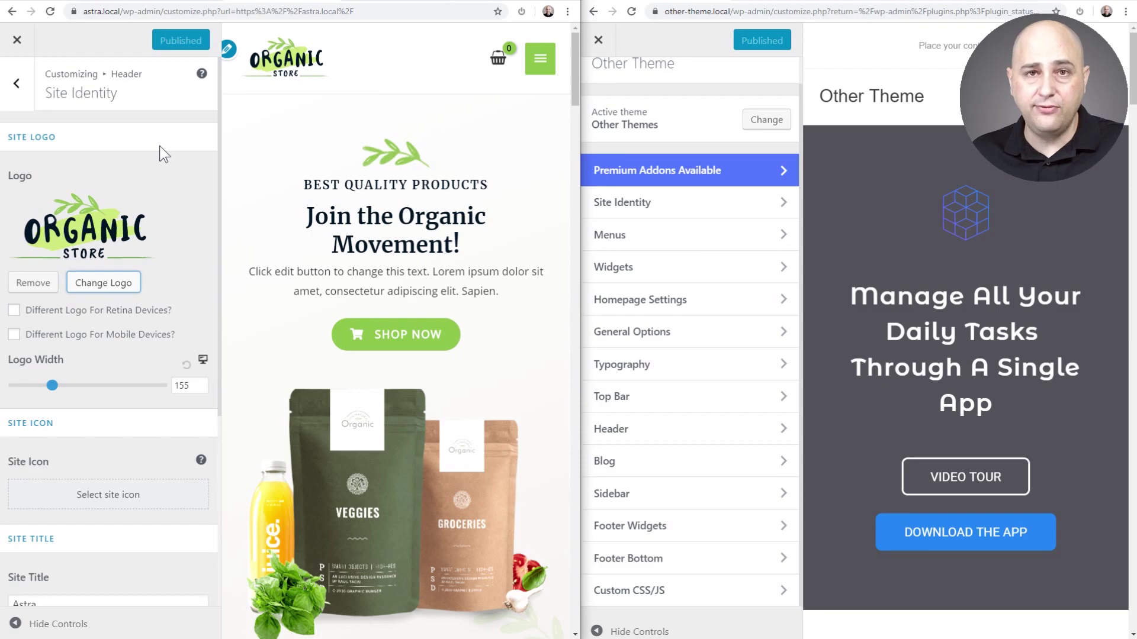
scroll(185, 172, down, 1)
scroll(185, 172, down, 2)
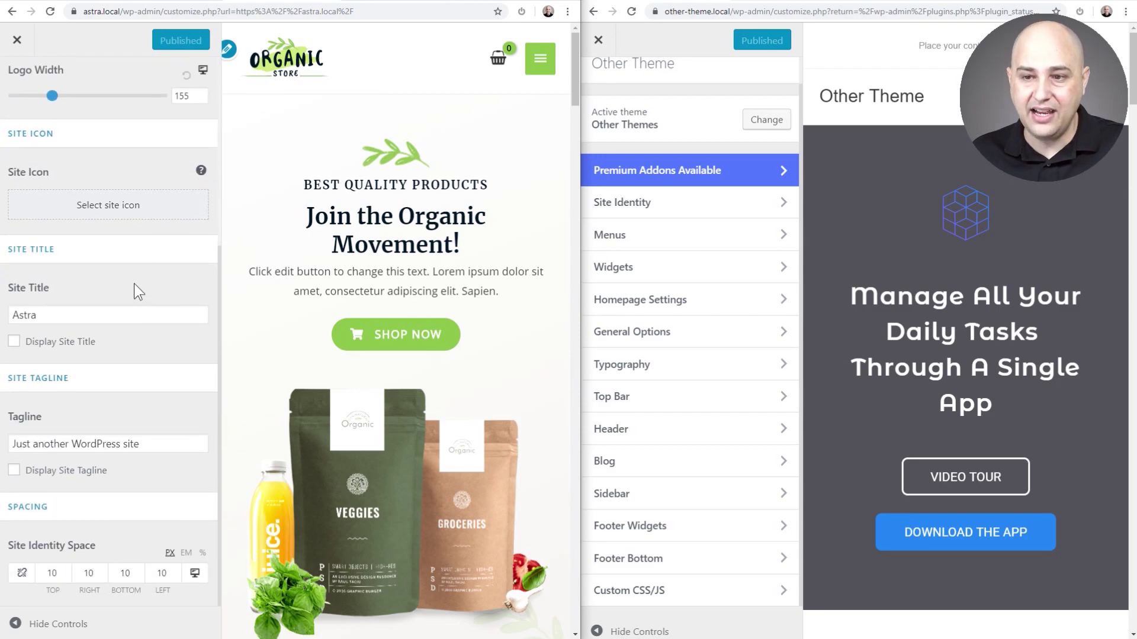
scroll(135, 282, up, 3)
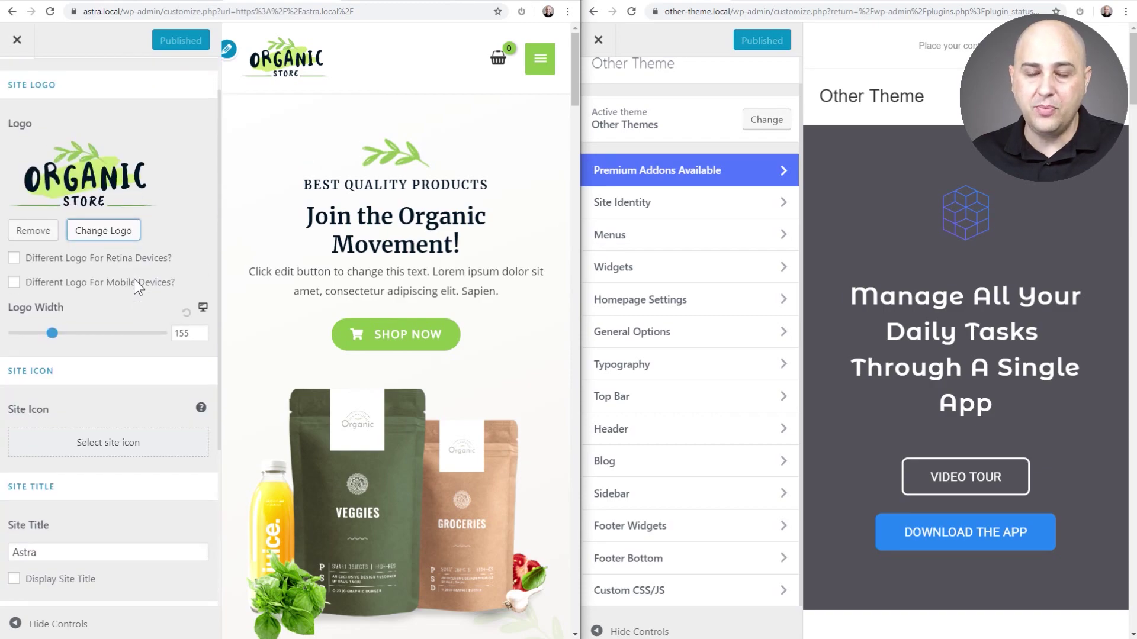
scroll(160, 126, up, 1)
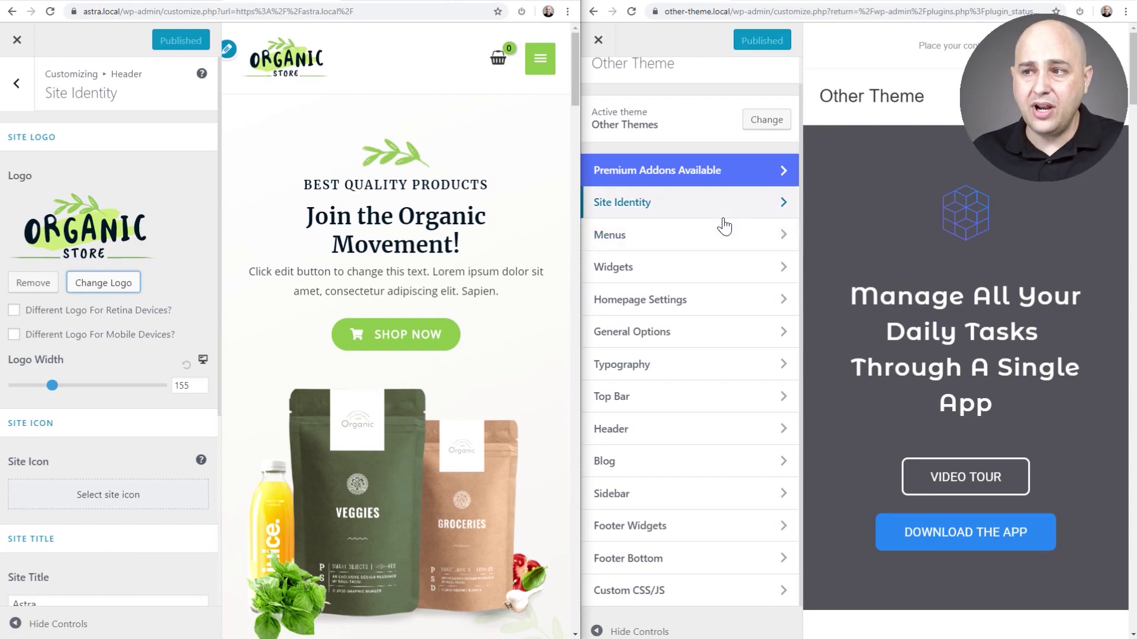
click(692, 214)
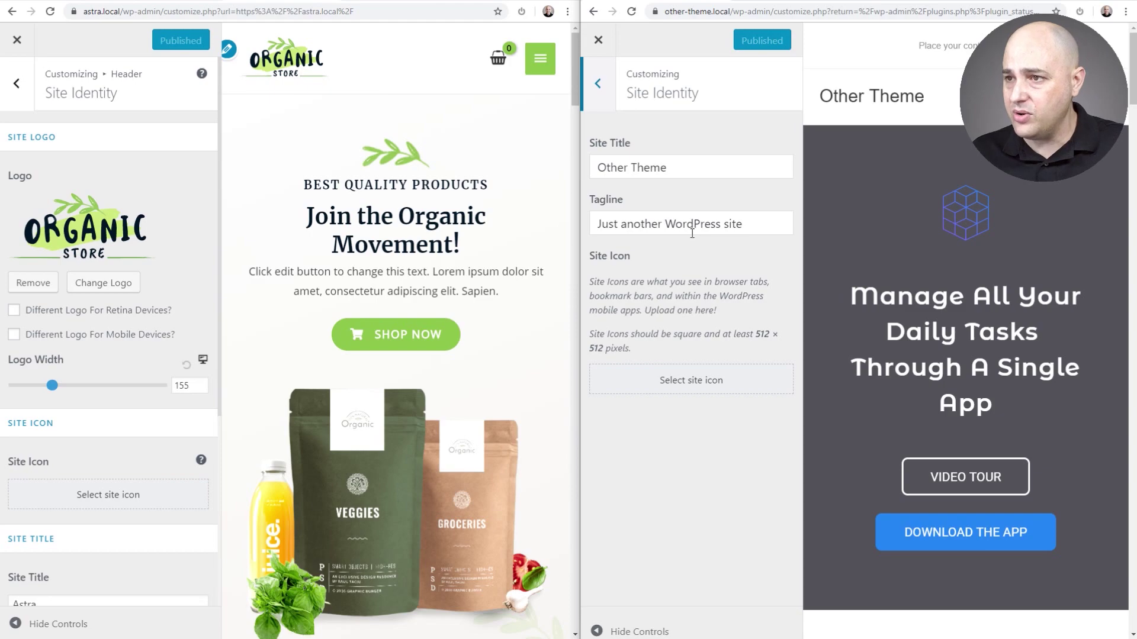
Browse the other theme's General Options, then reach Header > Logo with logo, retina logo and colour options
click(598, 84)
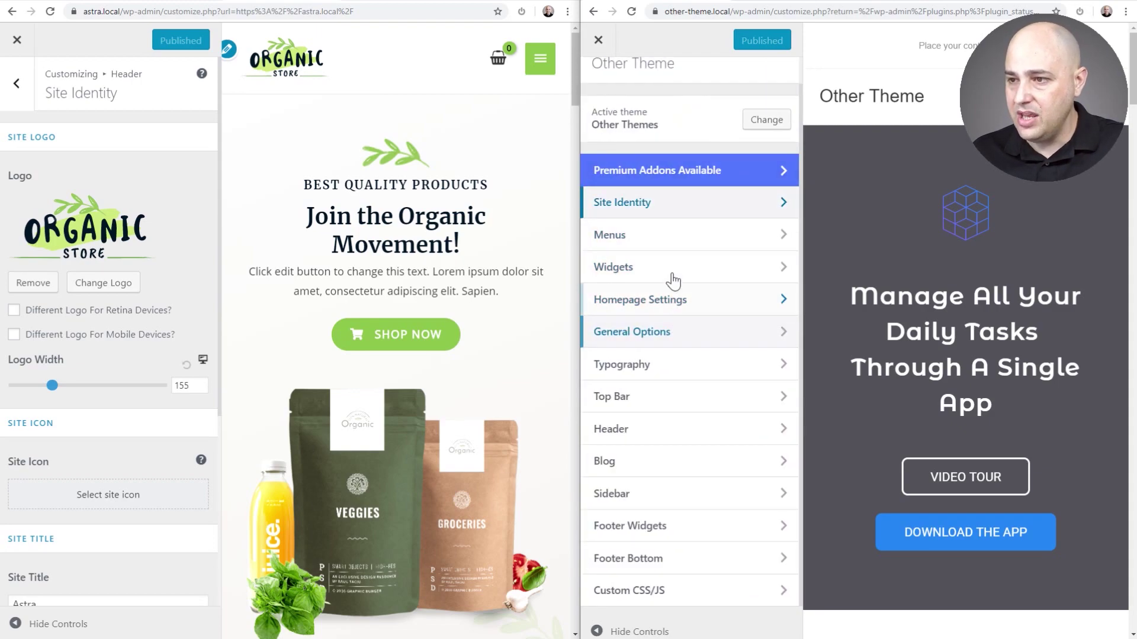
click(680, 334)
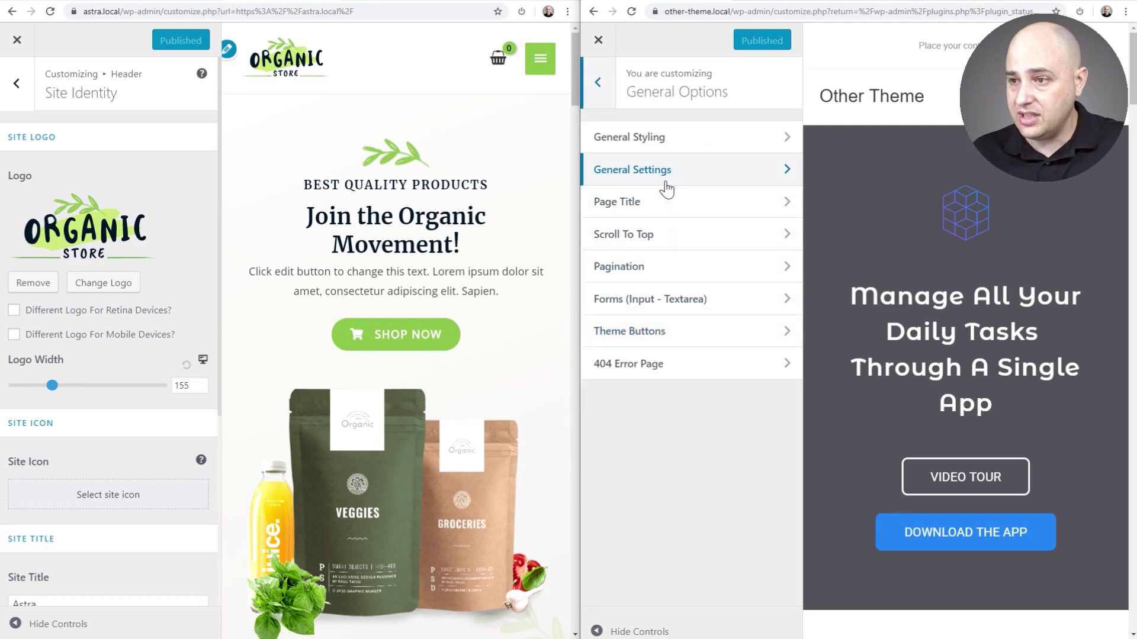
click(598, 83)
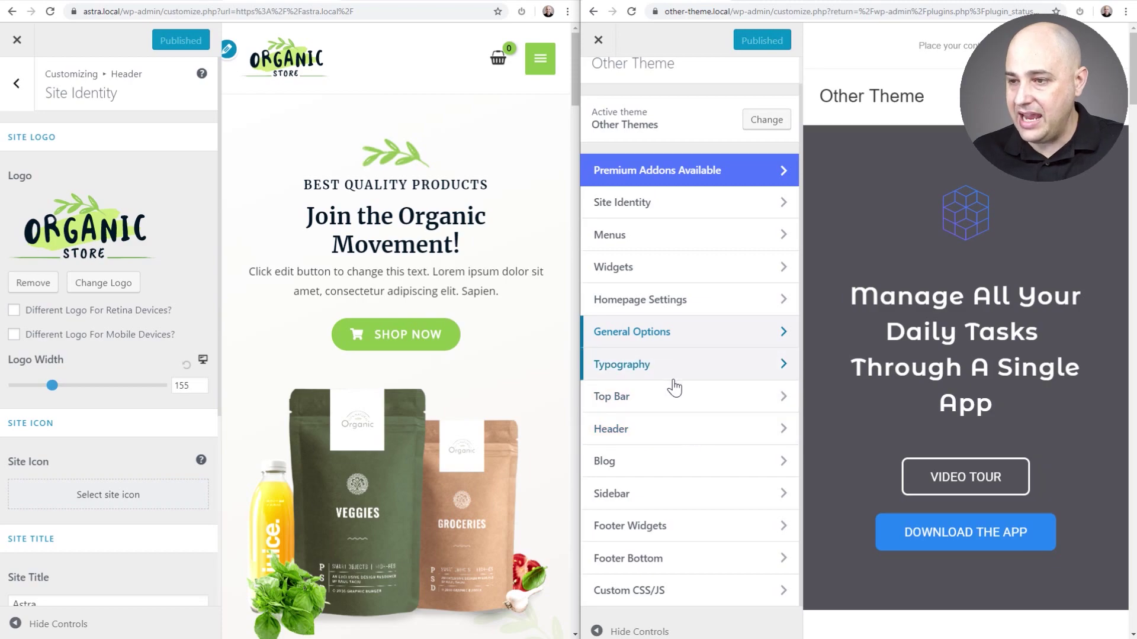
click(672, 435)
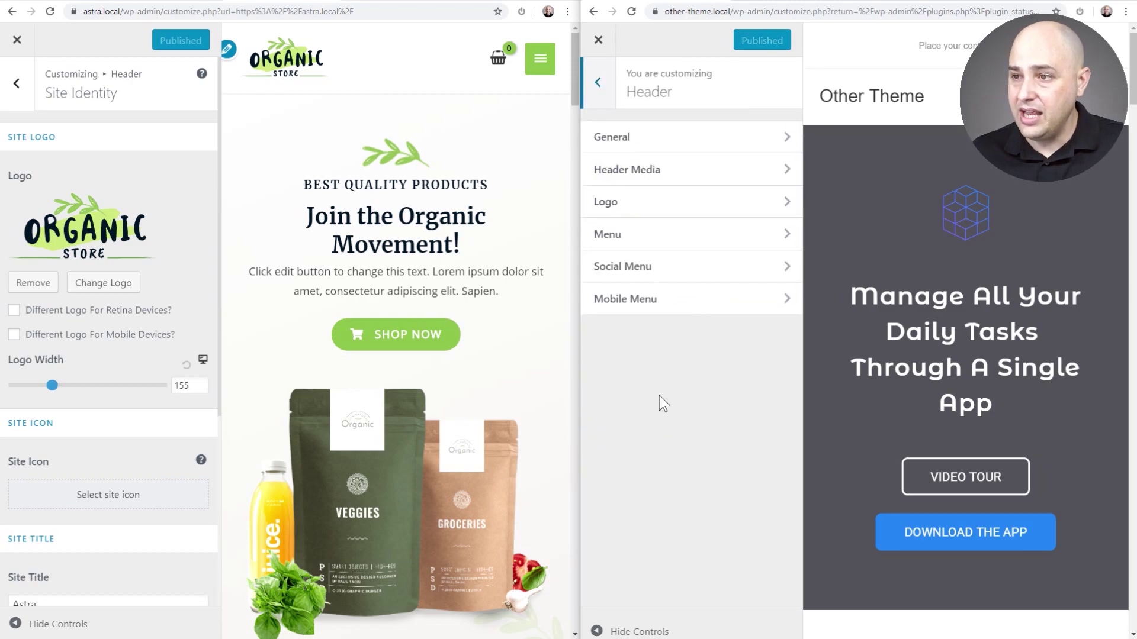
click(664, 203)
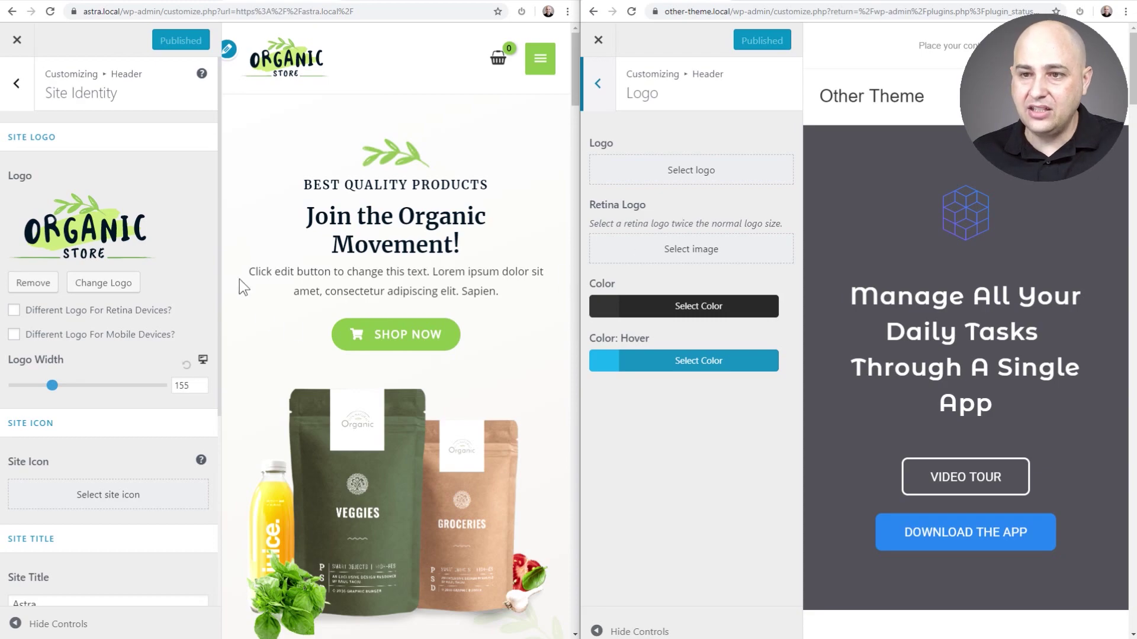
scroll(176, 252, down, 3)
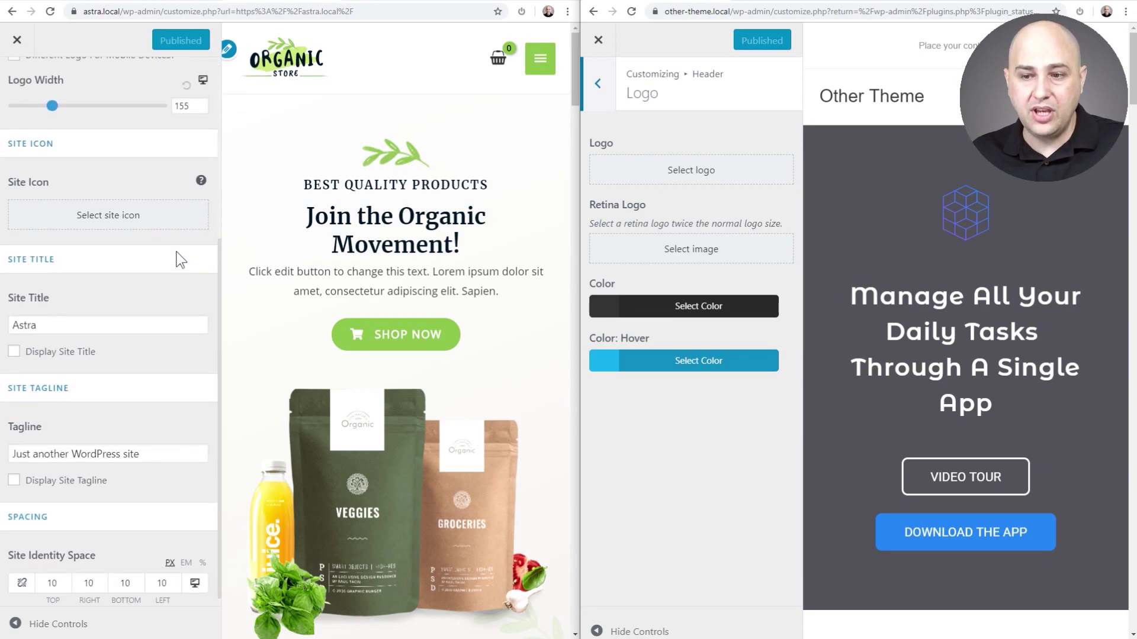
scroll(176, 257, up, 3)
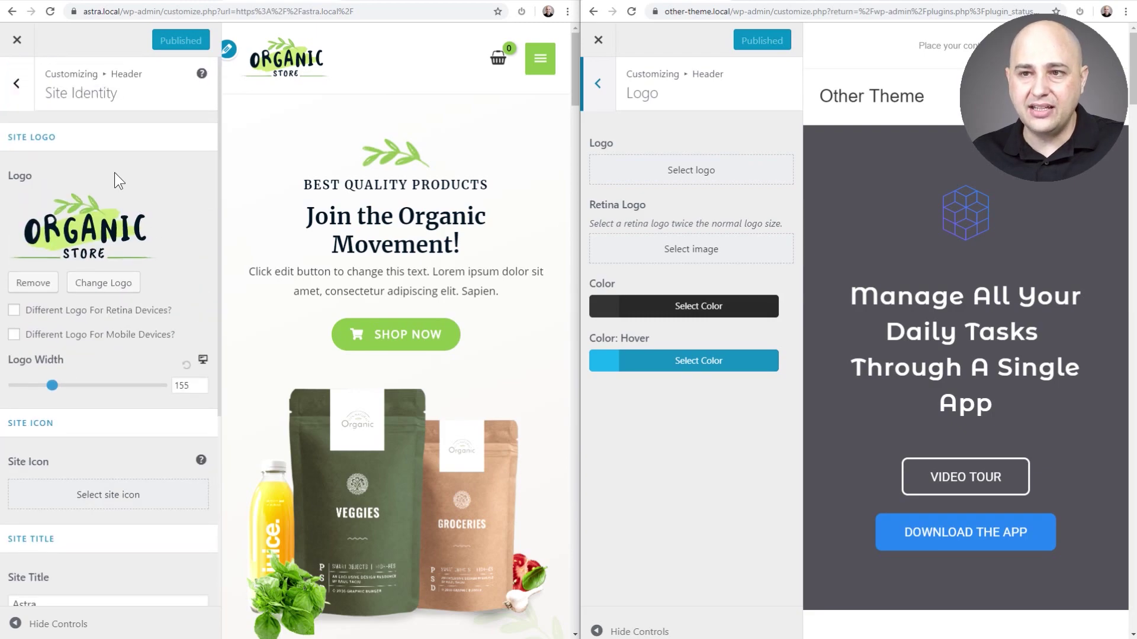
Return to Astra's root list and show Header > Primary Menu with its colors, typography and spacing options
click(24, 84)
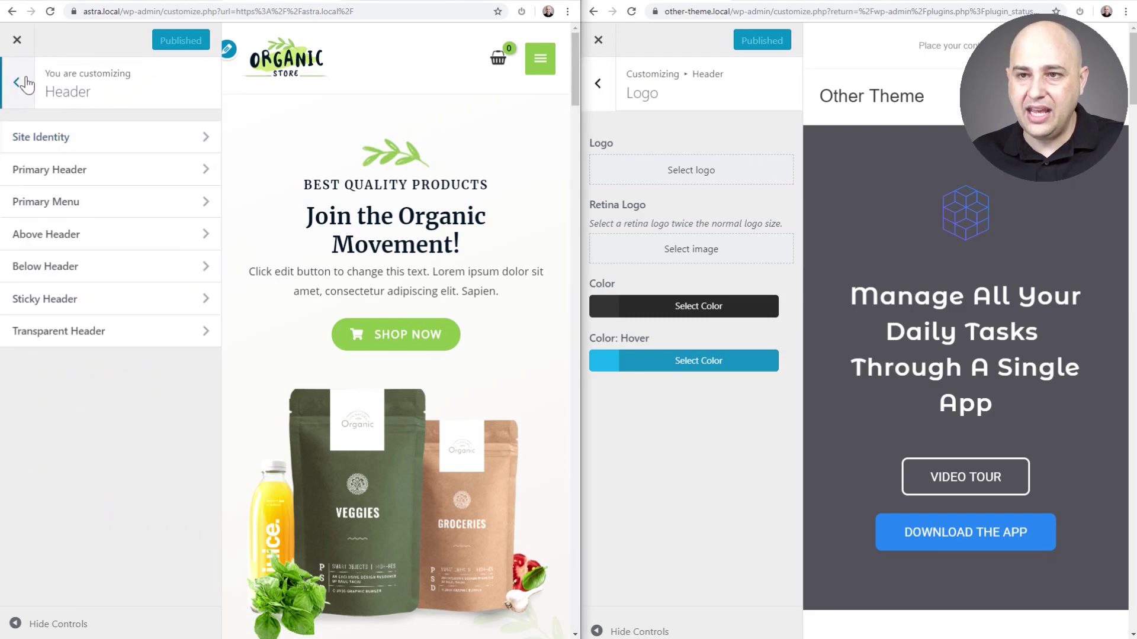
click(24, 82)
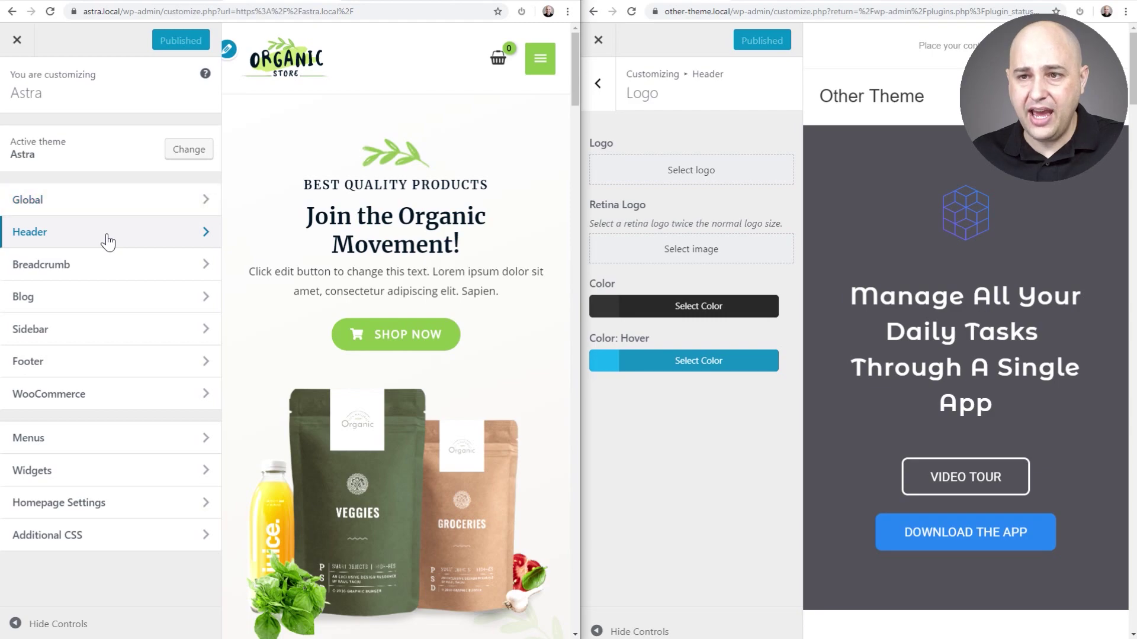
click(107, 241)
click(52, 207)
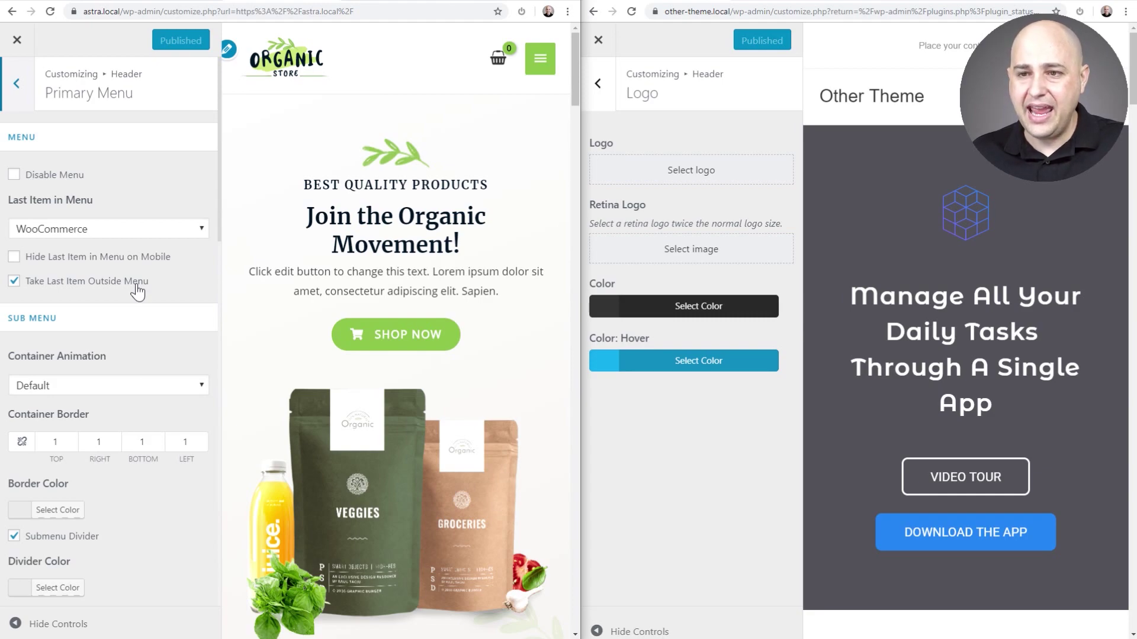
scroll(138, 292, down, 2)
scroll(138, 291, down, 2)
scroll(138, 291, down, 2)
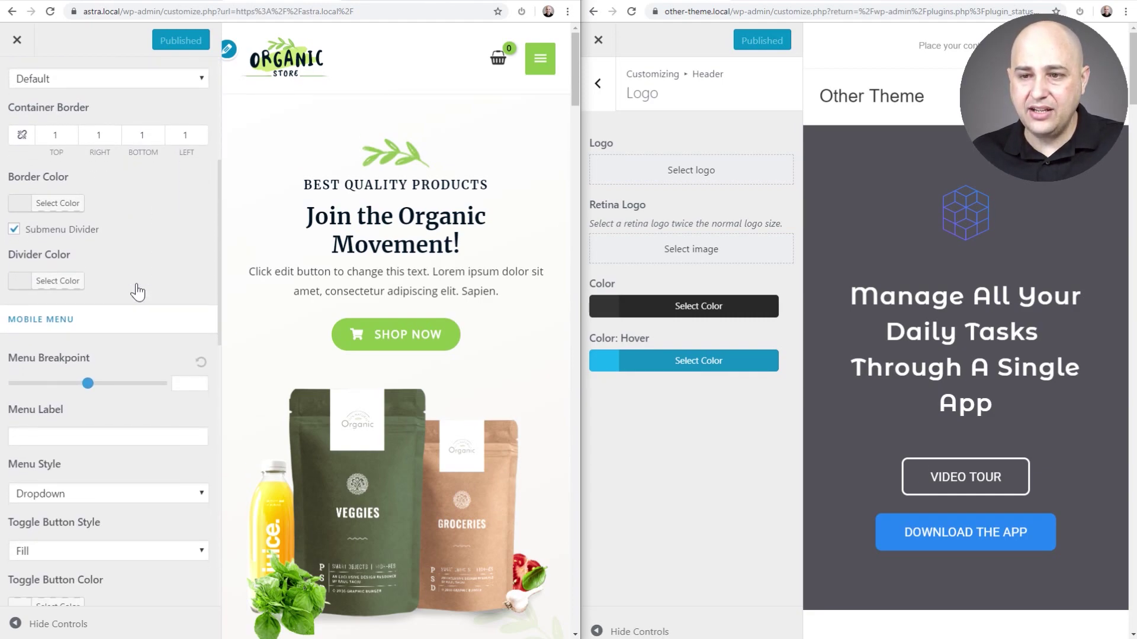
scroll(138, 292, down, 1)
scroll(138, 291, down, 1)
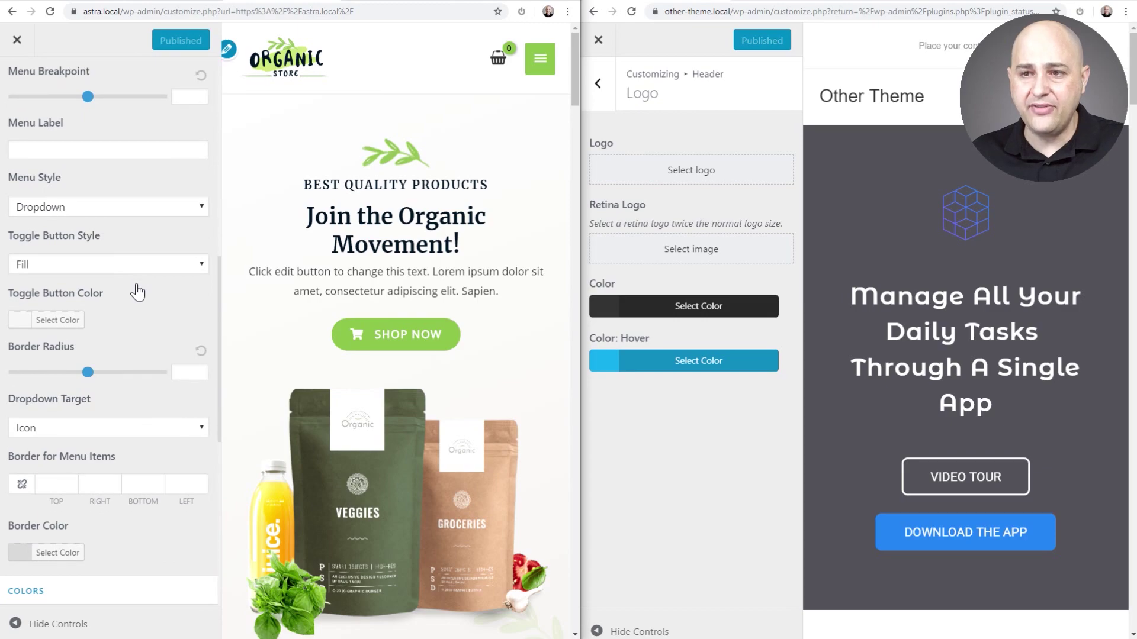
scroll(138, 291, down, 2)
scroll(136, 287, down, 1)
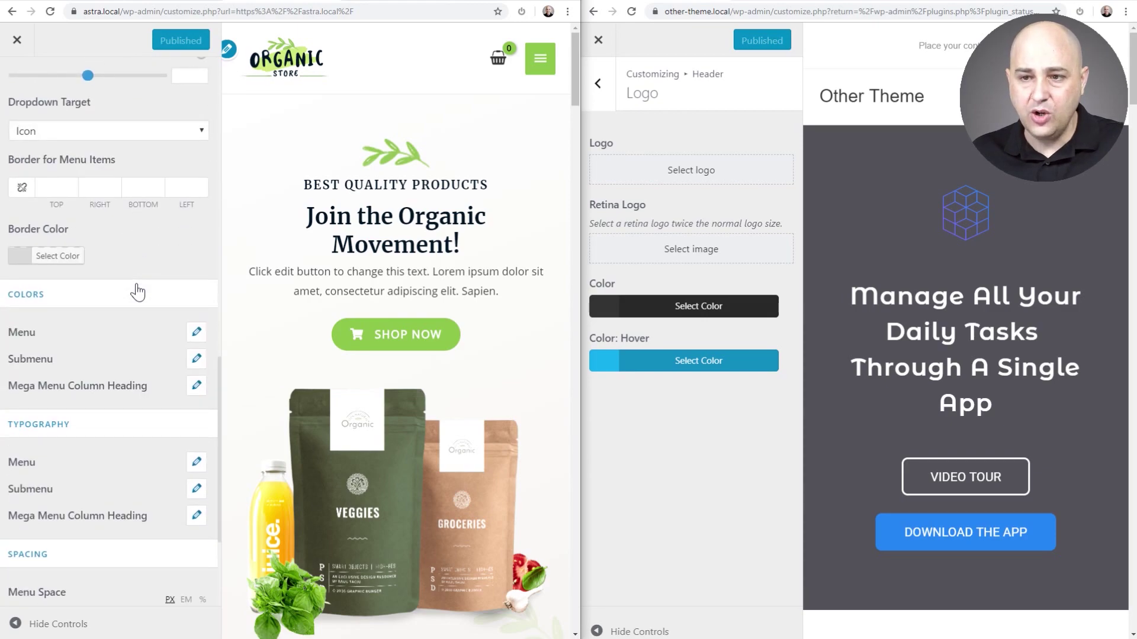
scroll(137, 277, down, 1)
scroll(102, 179, up, 2)
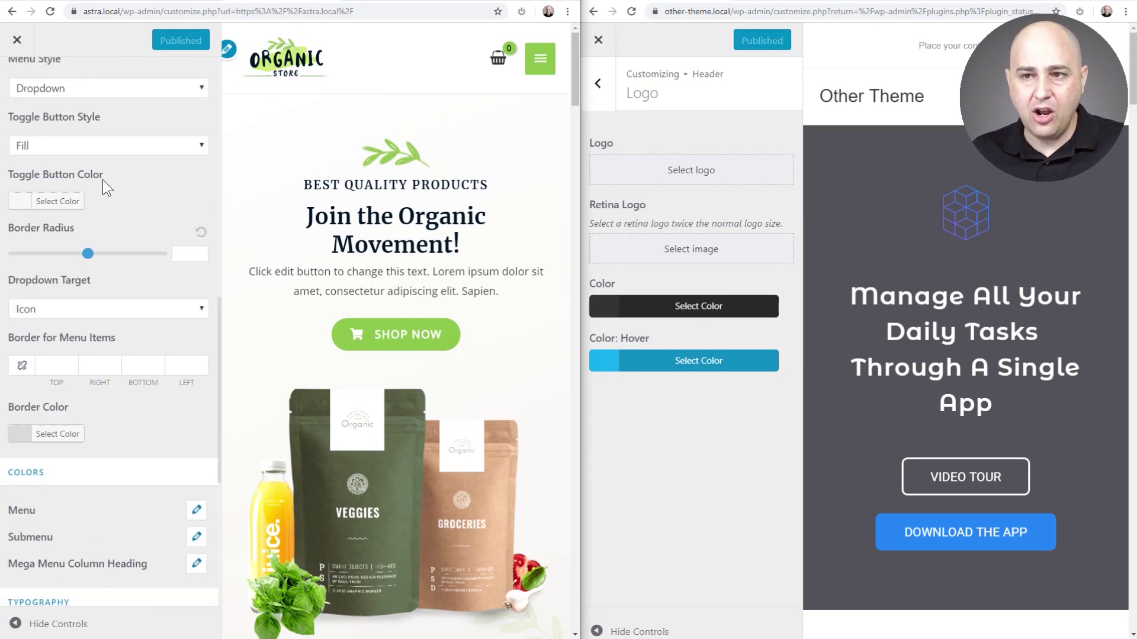
scroll(102, 180, down, 2)
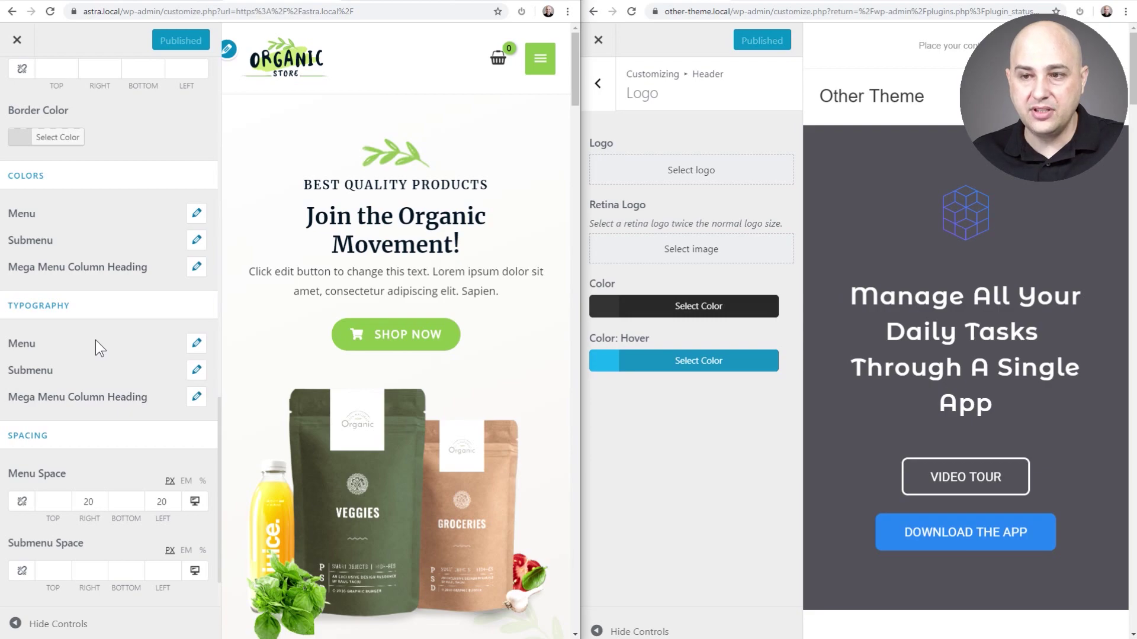
scroll(142, 269, down, 1)
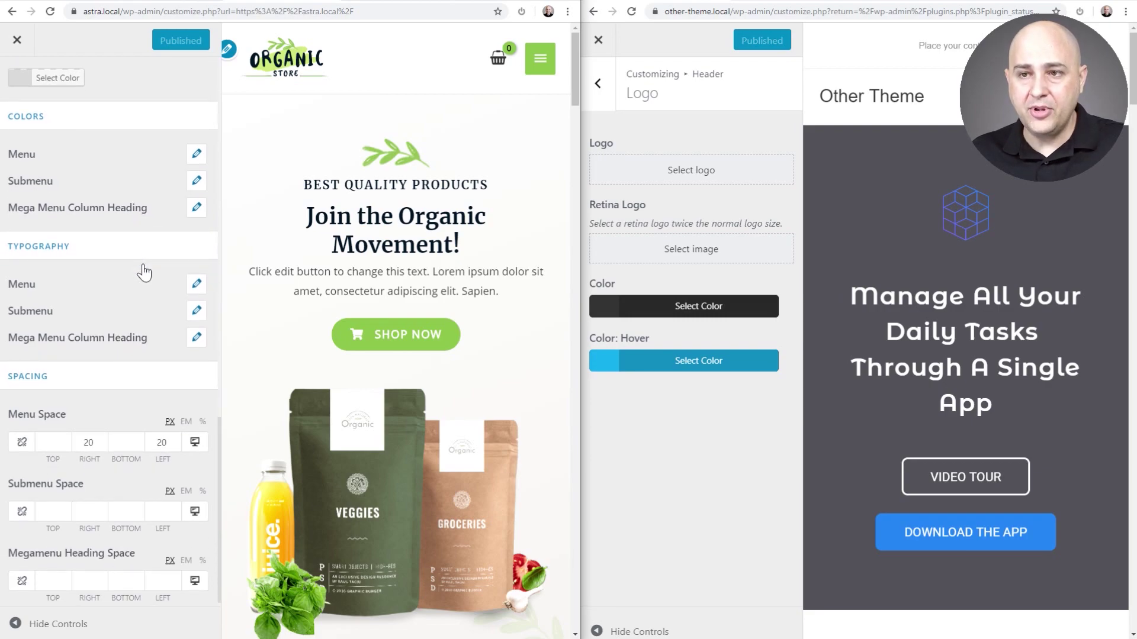
scroll(143, 271, down, 1)
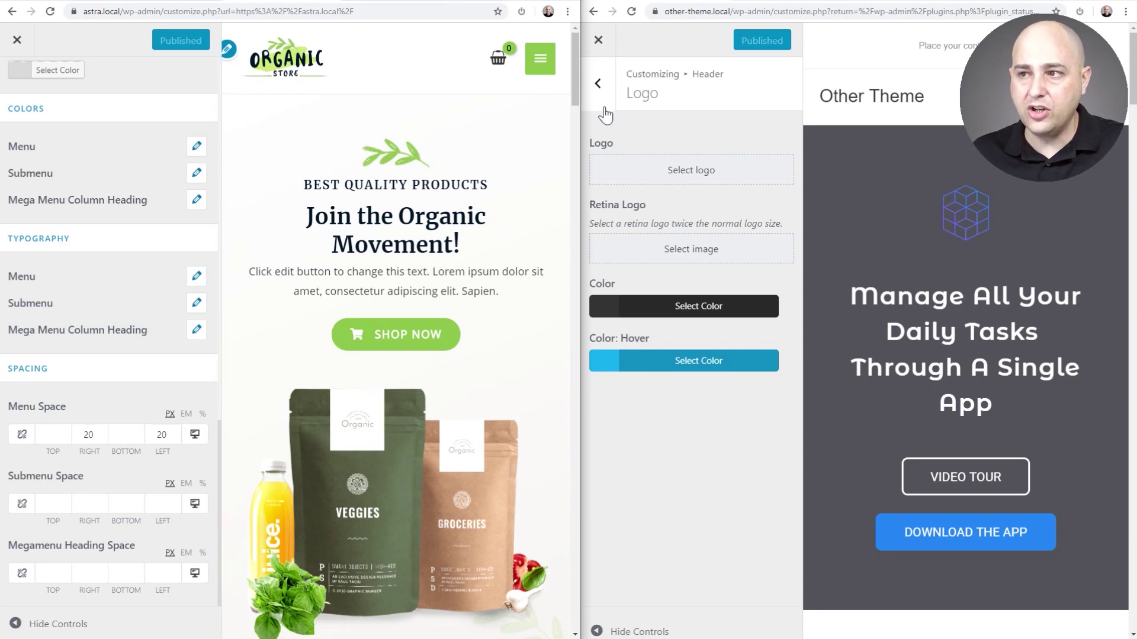
Check the other theme's Menus section, then reach Header > Menu with its link and dropdown colour settings
click(597, 84)
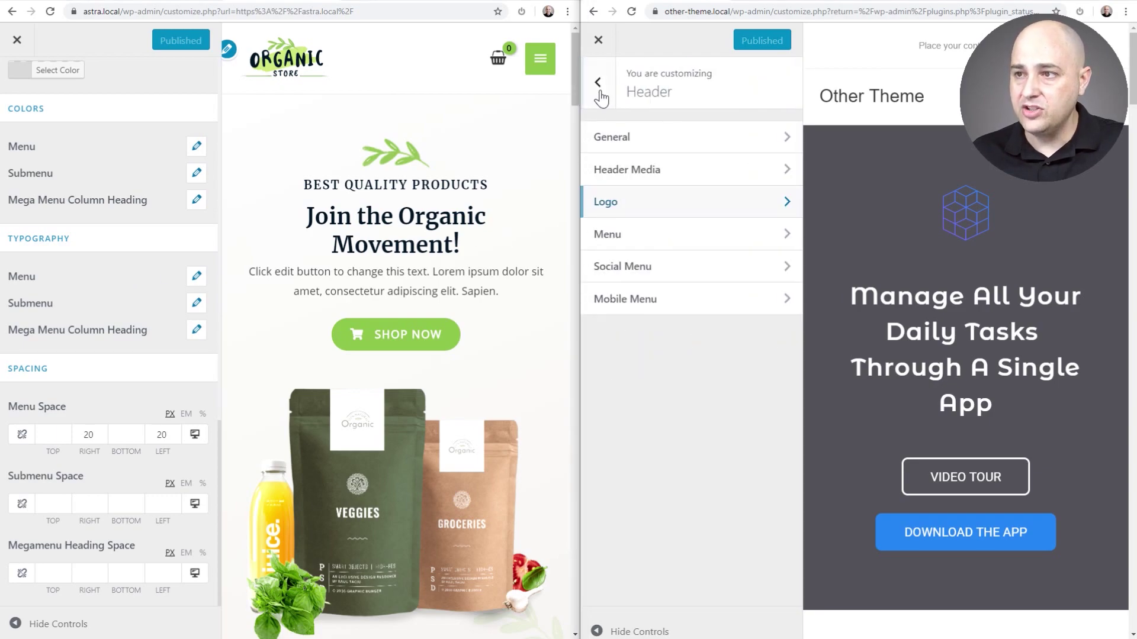
click(600, 93)
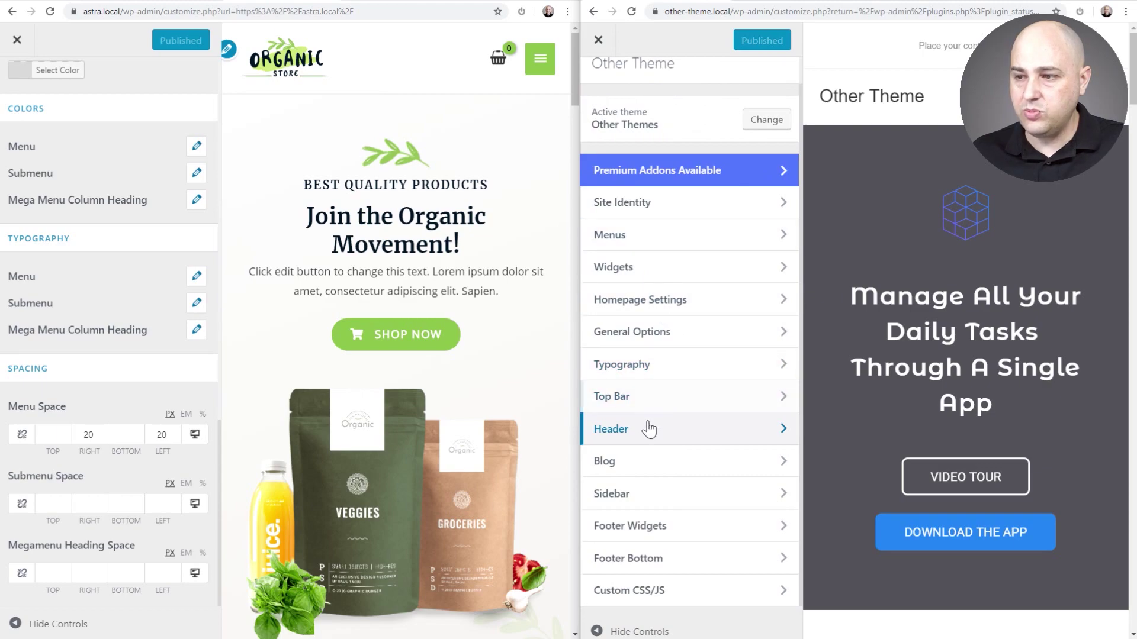
click(638, 249)
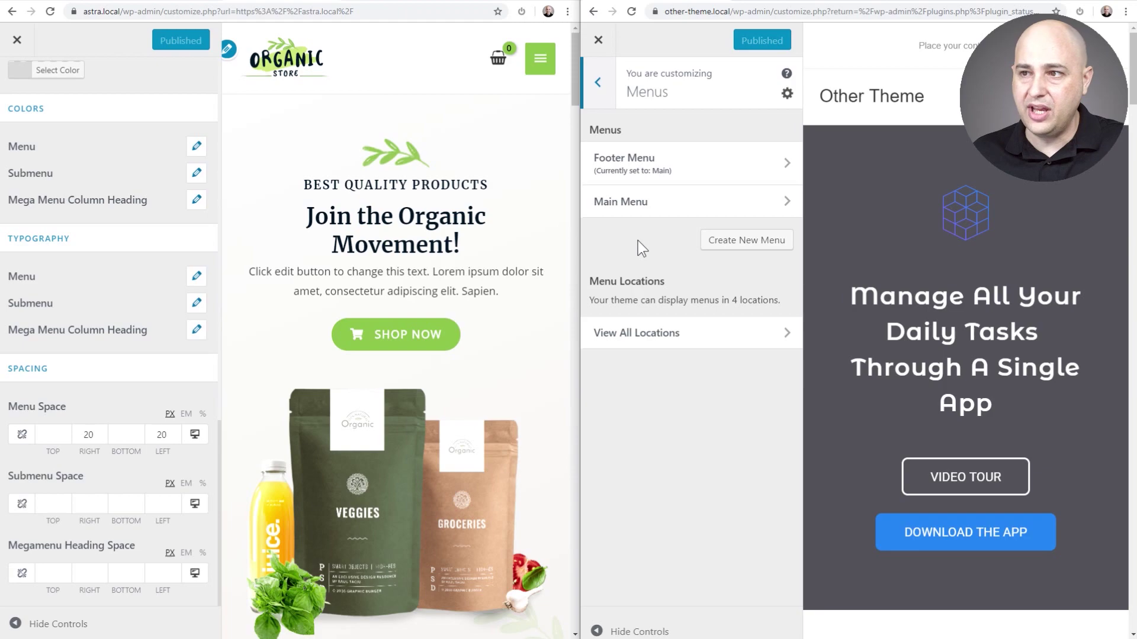
click(598, 82)
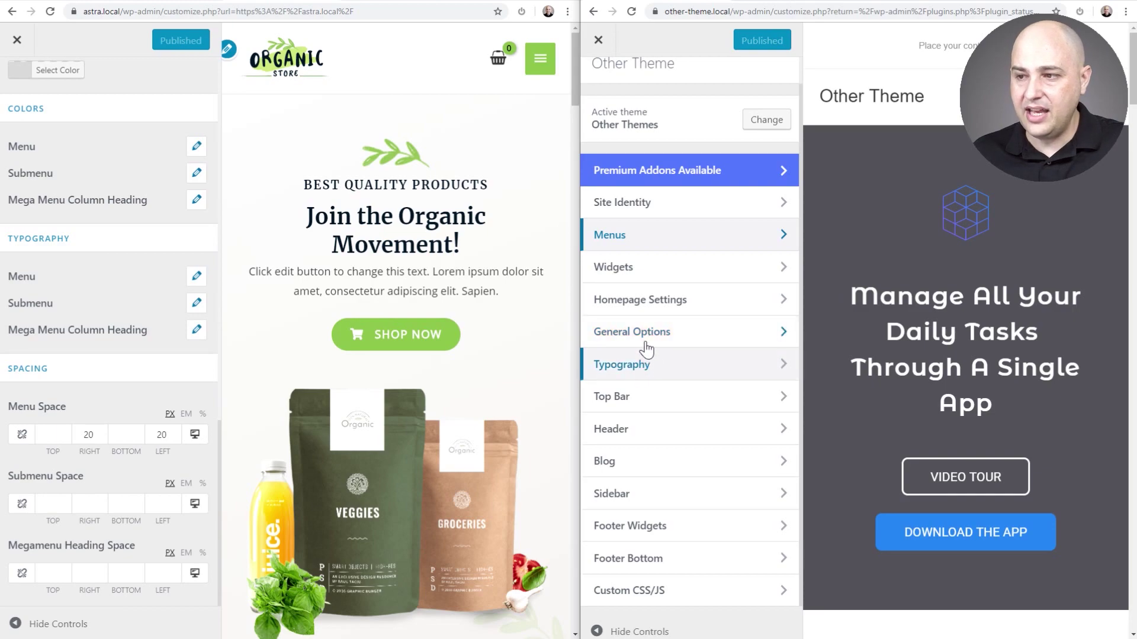
click(641, 430)
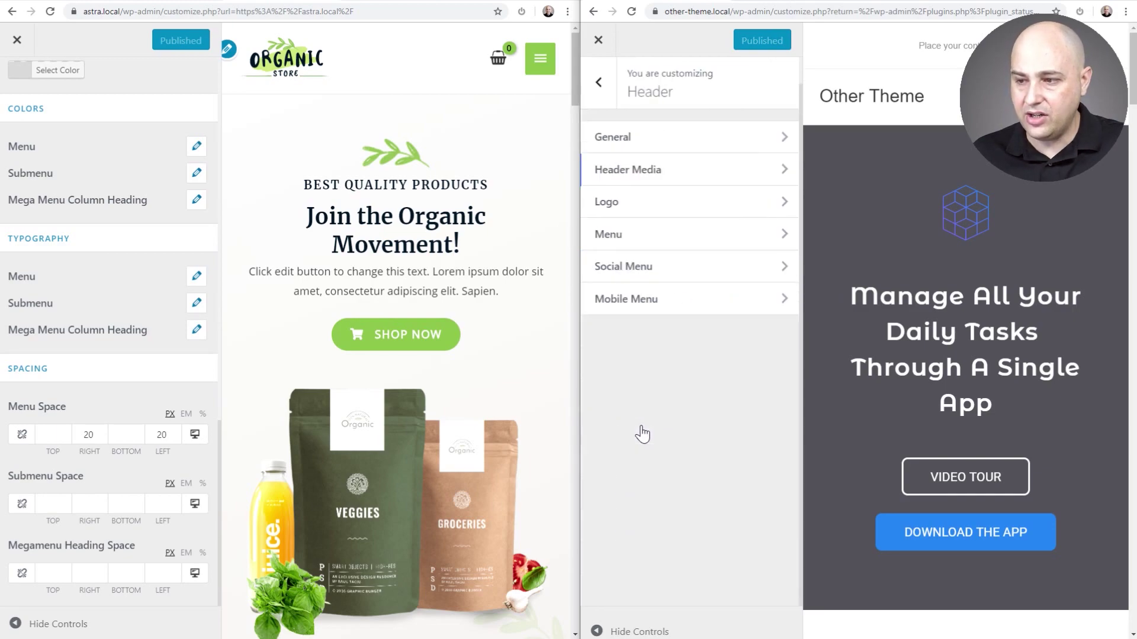
click(634, 235)
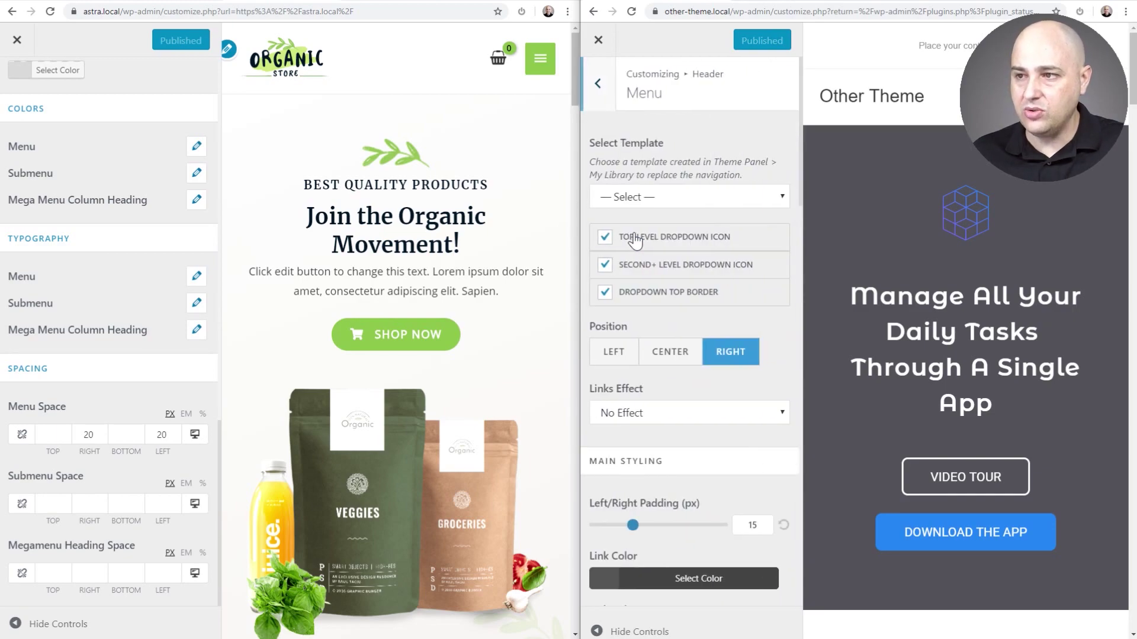
scroll(672, 222, down, 2)
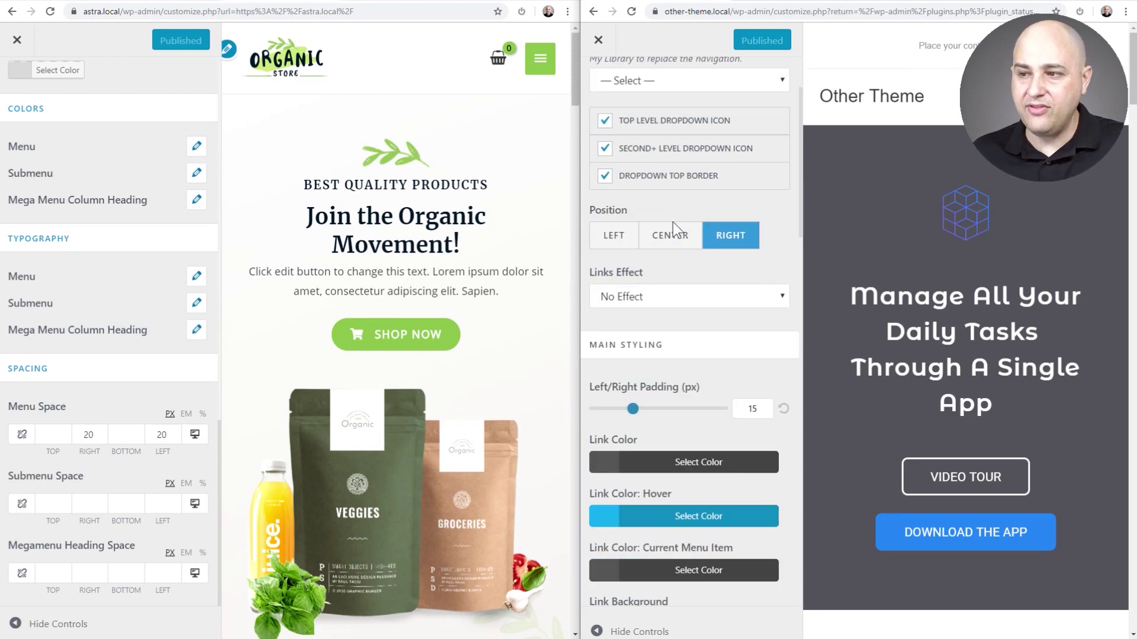
scroll(672, 223, down, 1)
scroll(672, 222, down, 2)
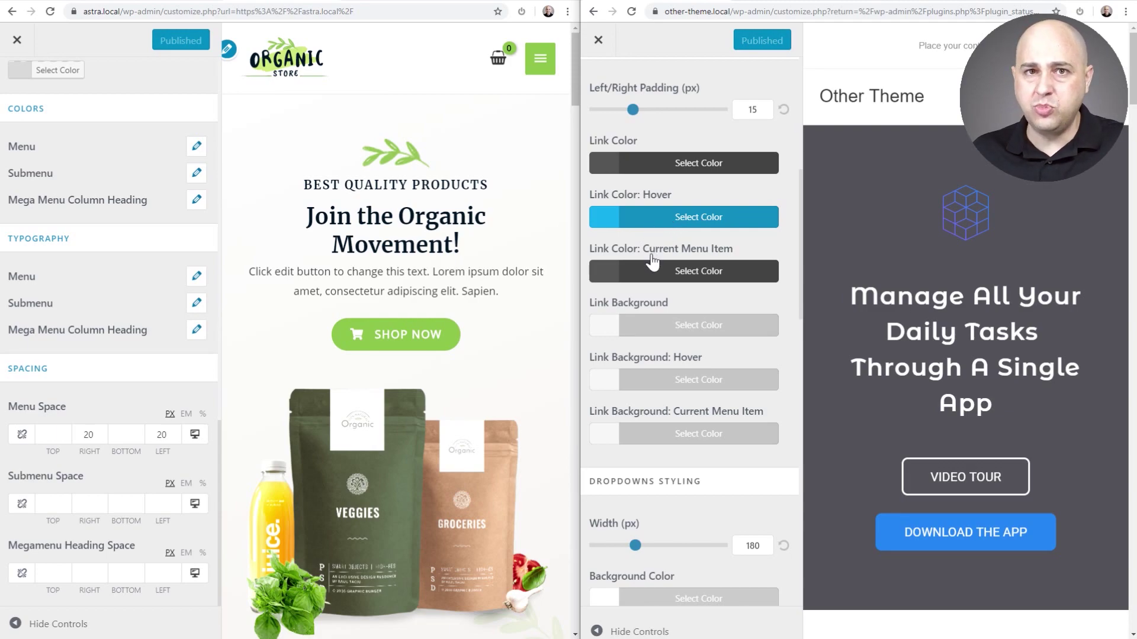
scroll(653, 260, down, 1)
scroll(653, 260, down, 3)
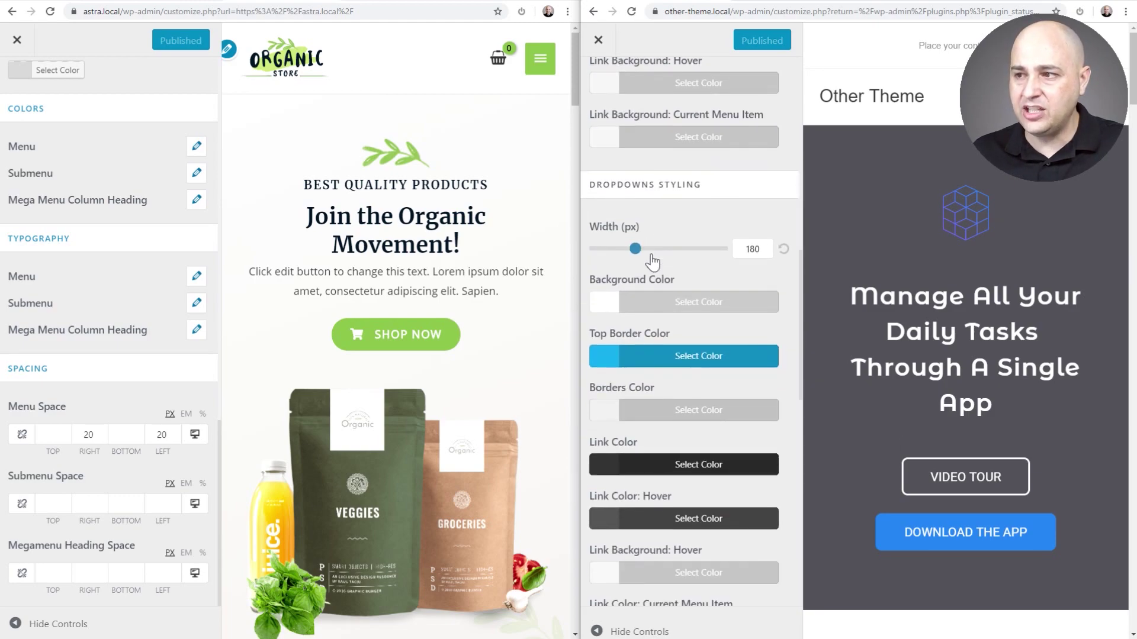
scroll(653, 261, down, 3)
scroll(653, 260, down, 3)
scroll(653, 260, down, 2)
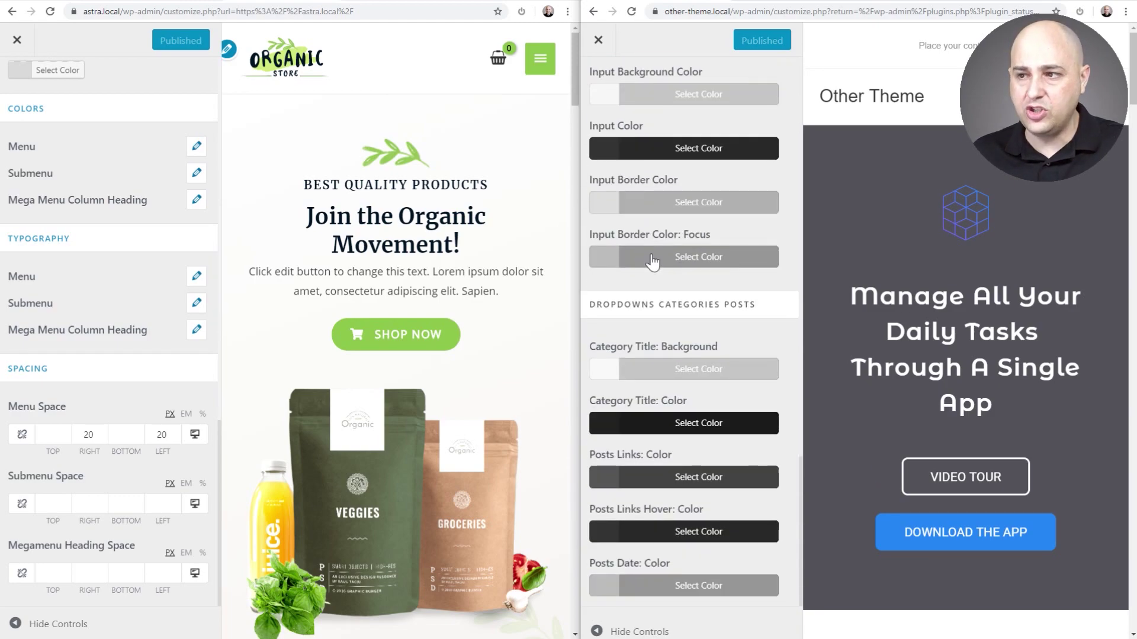
scroll(653, 260, up, 3)
scroll(653, 260, up, 3)
scroll(653, 261, up, 3)
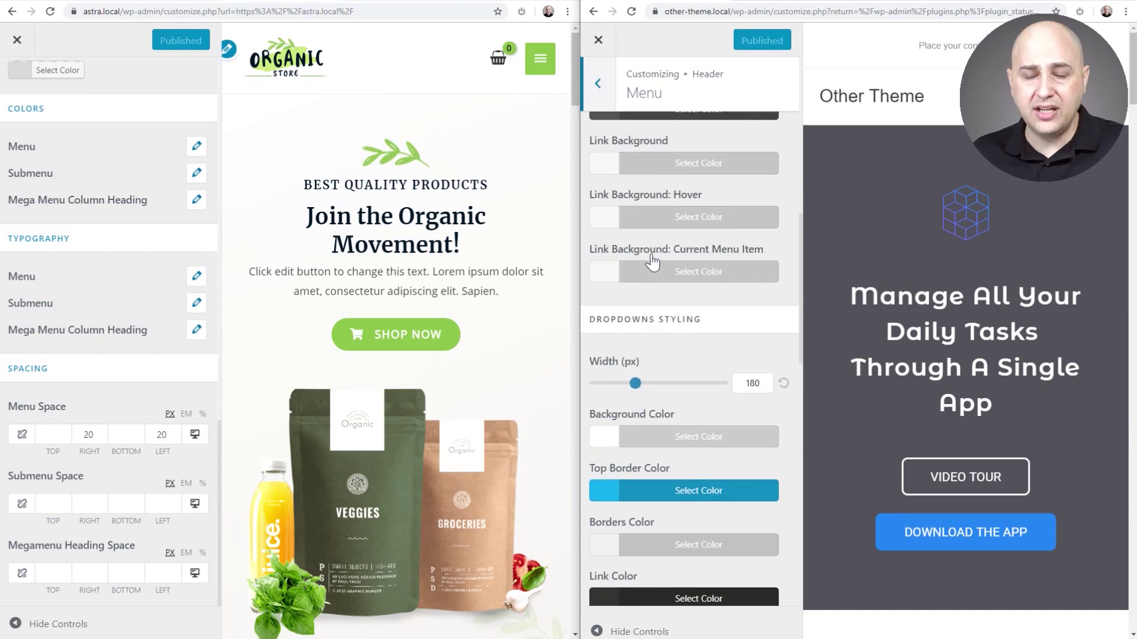
scroll(653, 261, up, 1)
scroll(653, 261, up, 3)
scroll(653, 260, down, 1)
scroll(653, 261, down, 3)
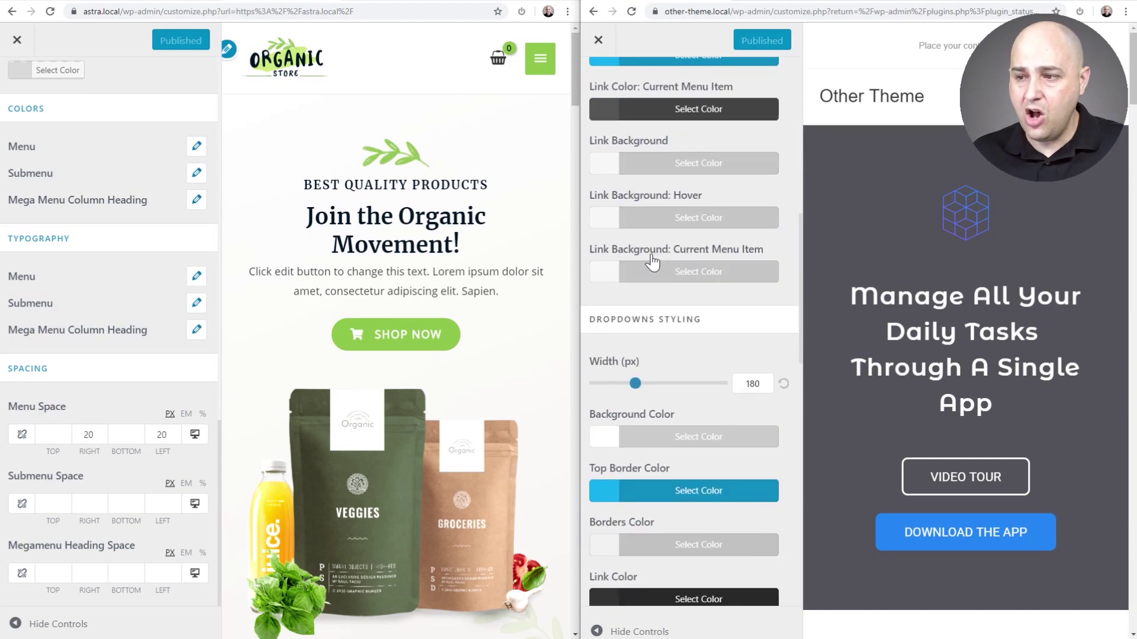
scroll(653, 260, down, 3)
scroll(653, 261, down, 1)
scroll(653, 260, down, 3)
scroll(652, 260, down, 3)
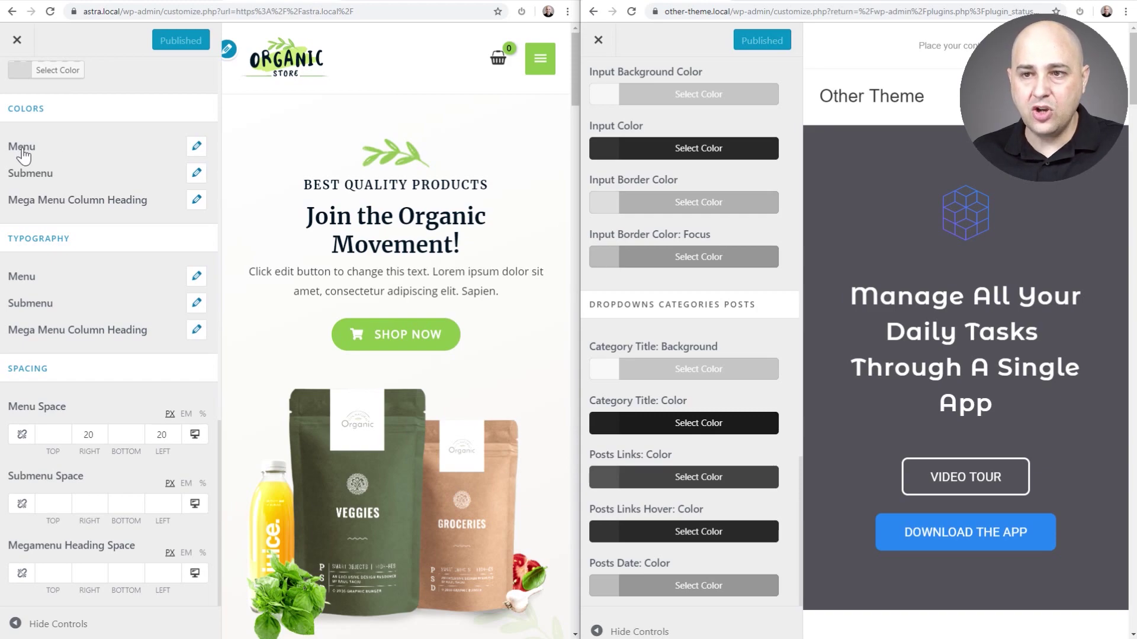
click(197, 147)
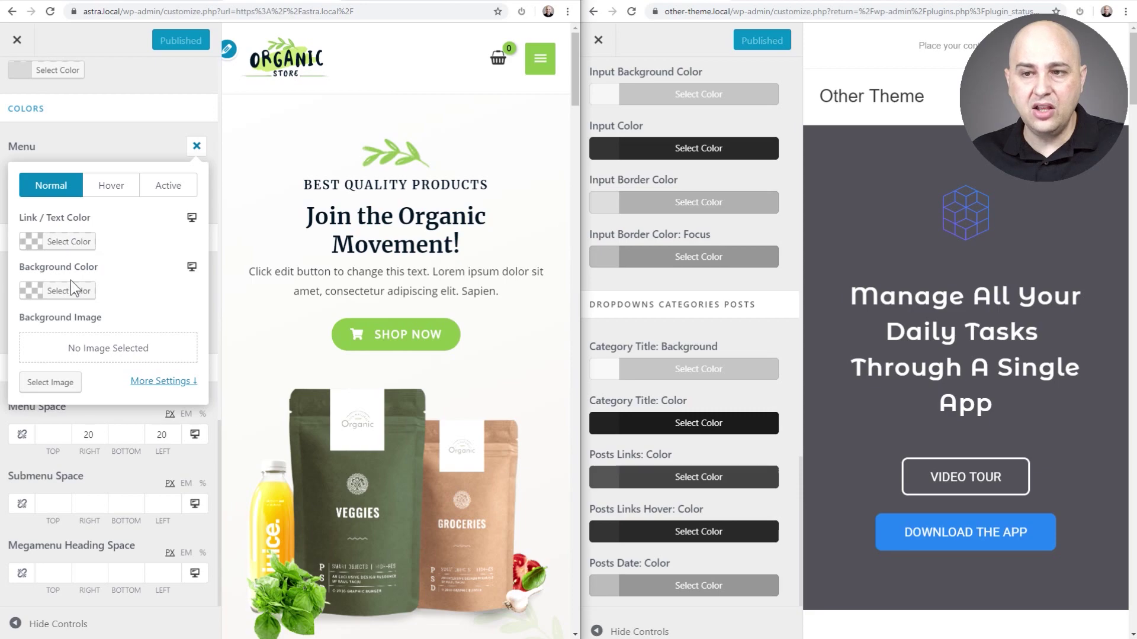
click(102, 195)
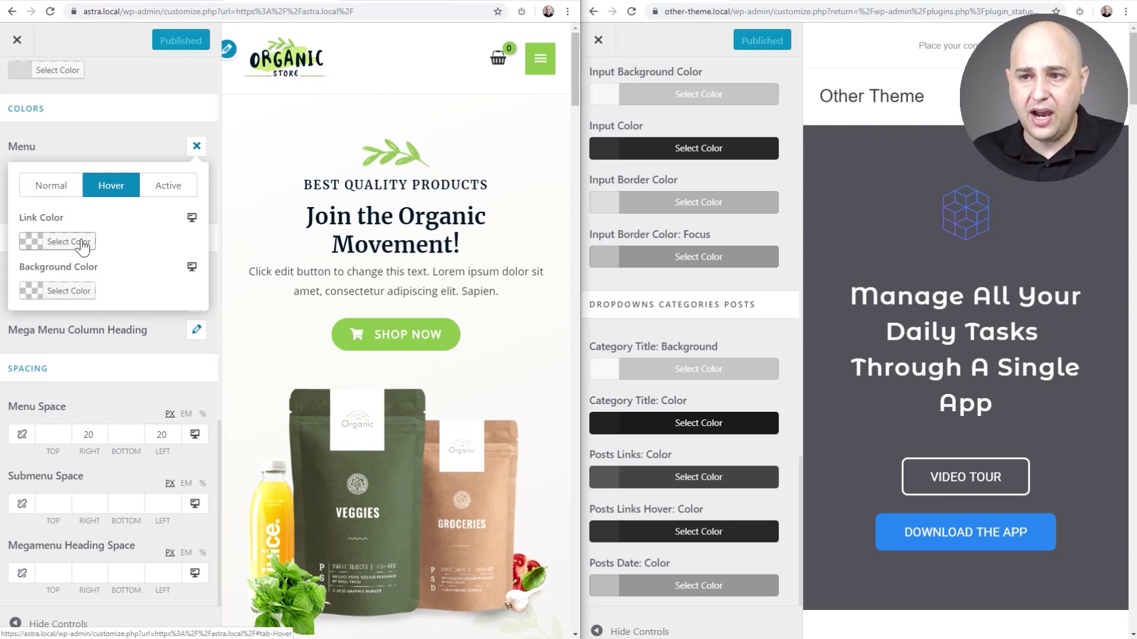
click(164, 188)
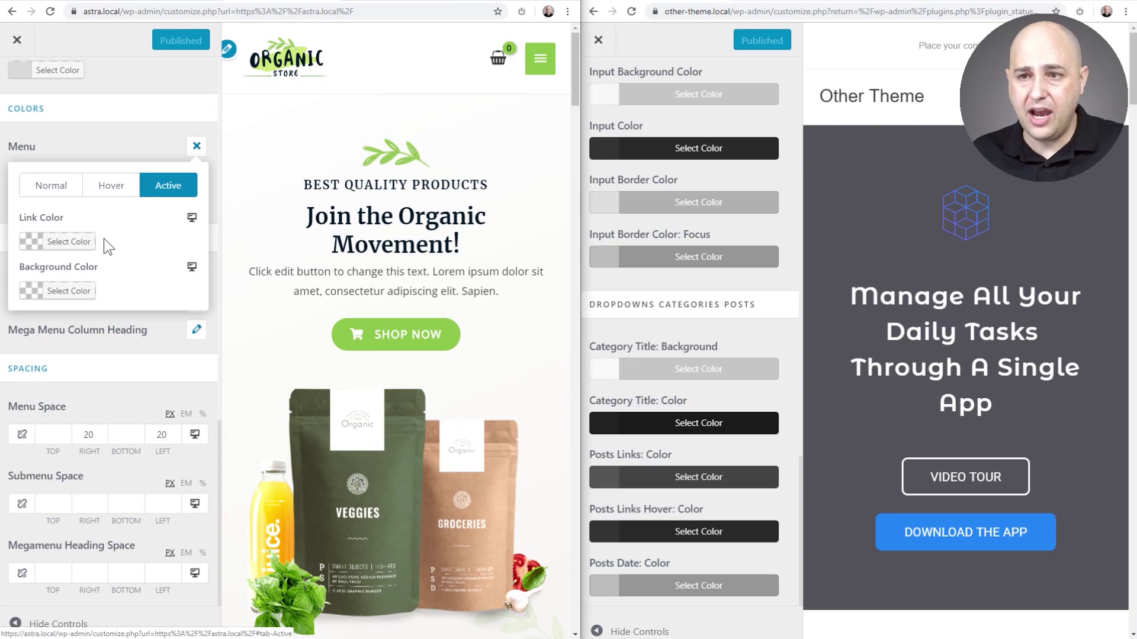
click(53, 189)
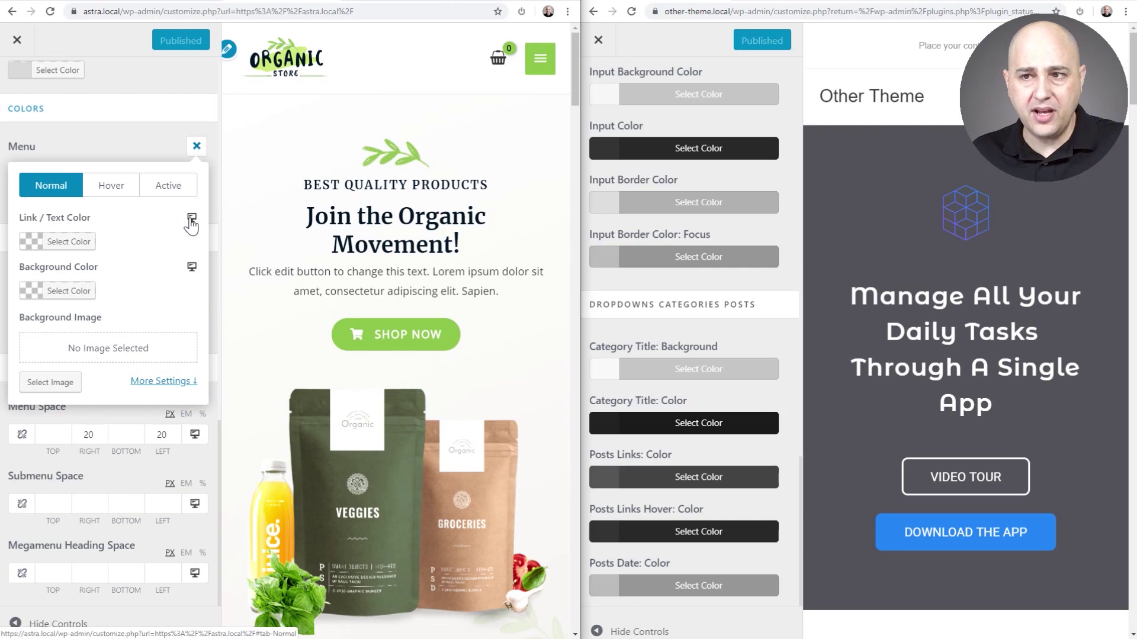
click(196, 146)
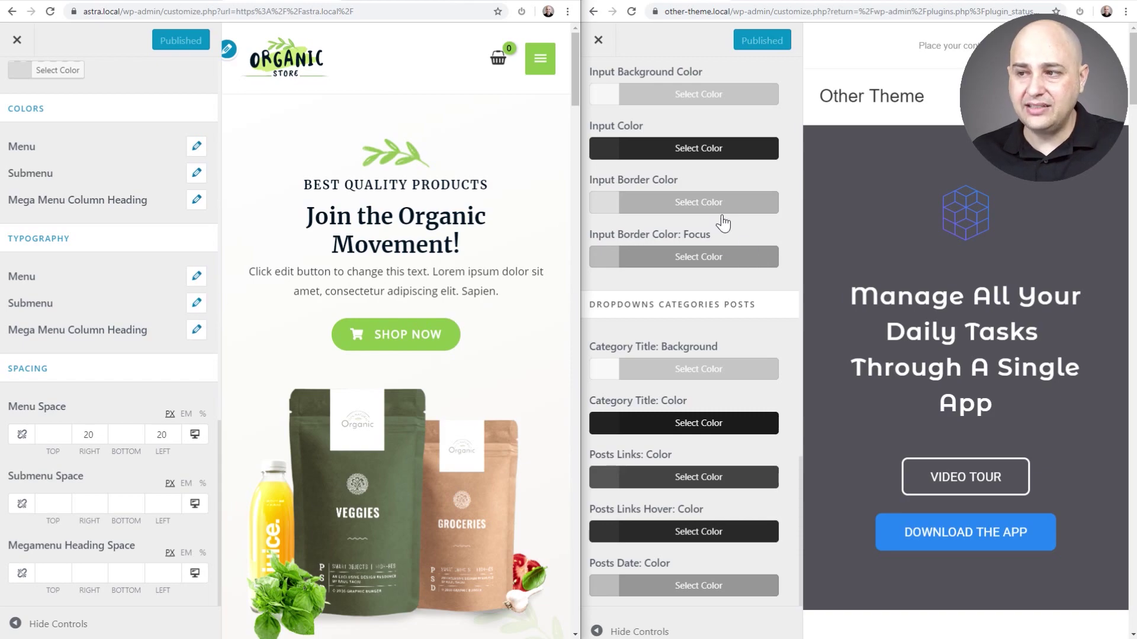
scroll(734, 287, up, 1)
scroll(704, 274, up, 4)
scroll(704, 274, up, 5)
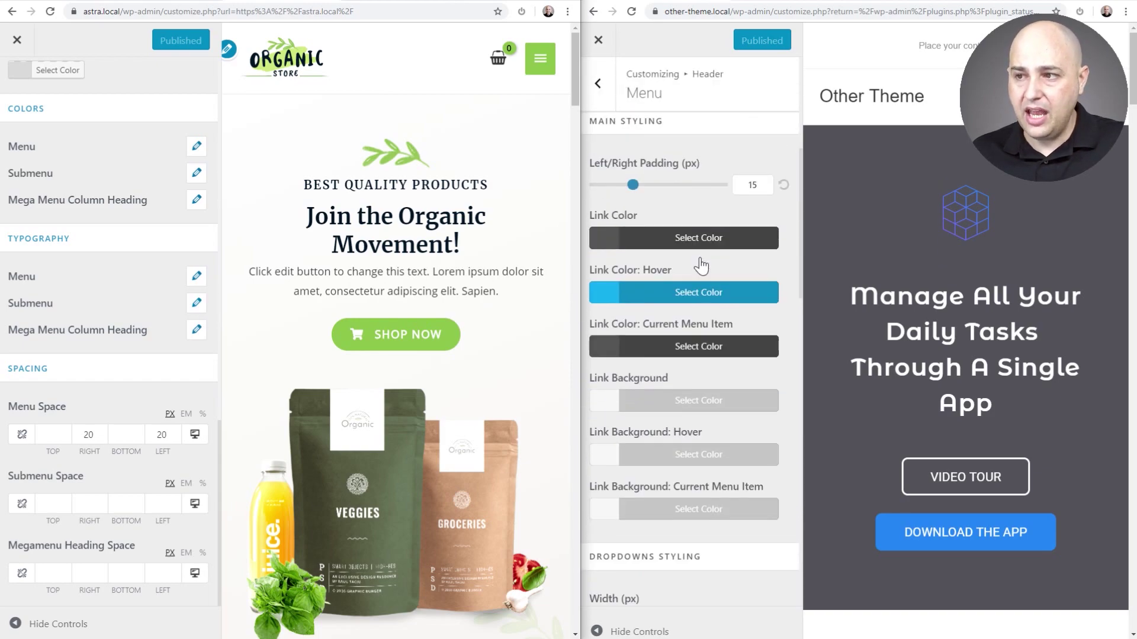
scroll(697, 262, up, 4)
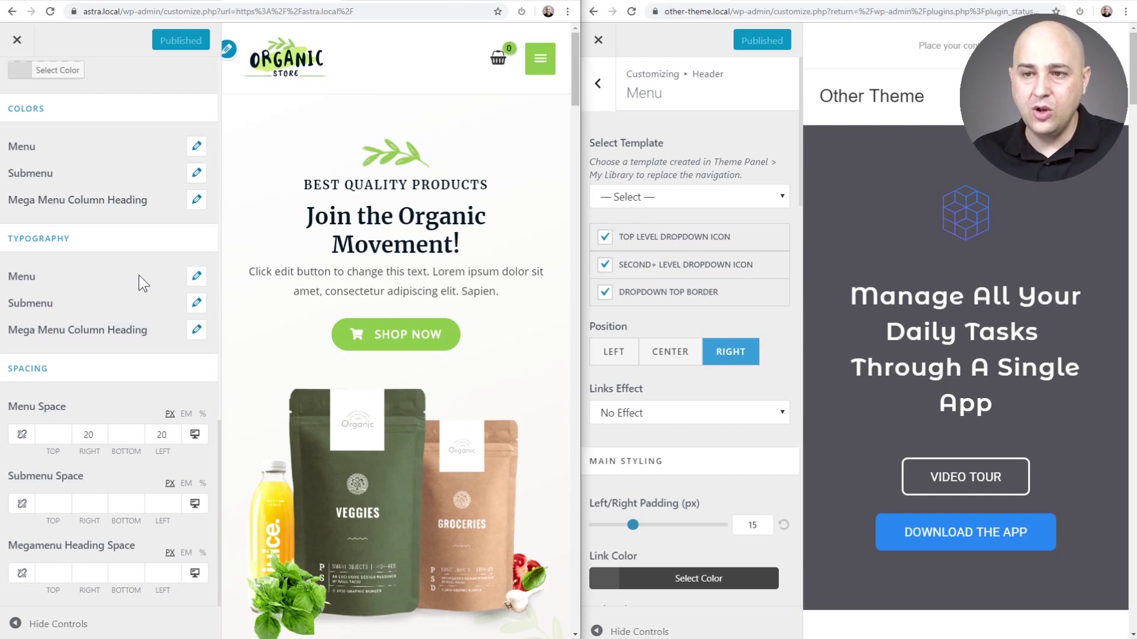
Peek at the Typography Menu font popup, then return to Astra's Header sub-section list
click(197, 278)
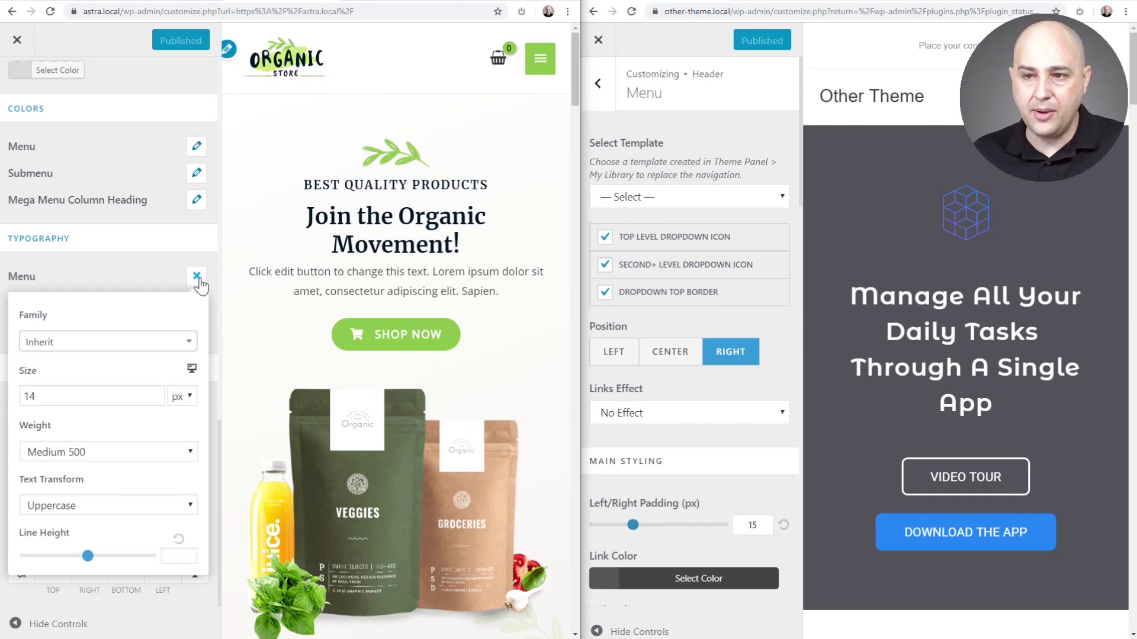
click(138, 265)
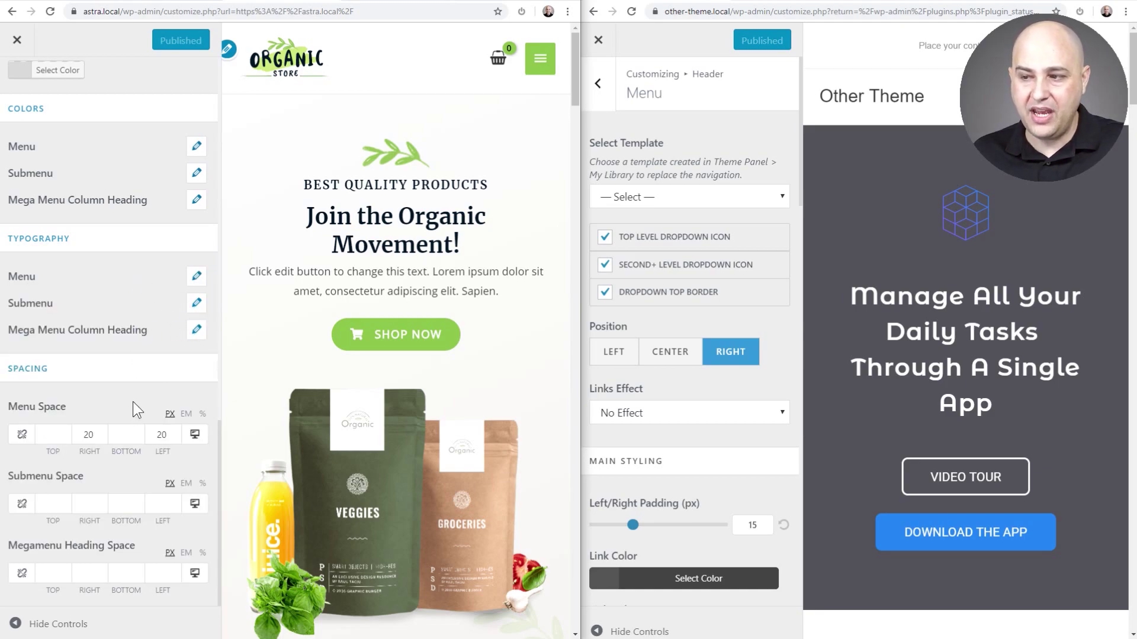
scroll(131, 396, up, 2)
scroll(122, 363, up, 5)
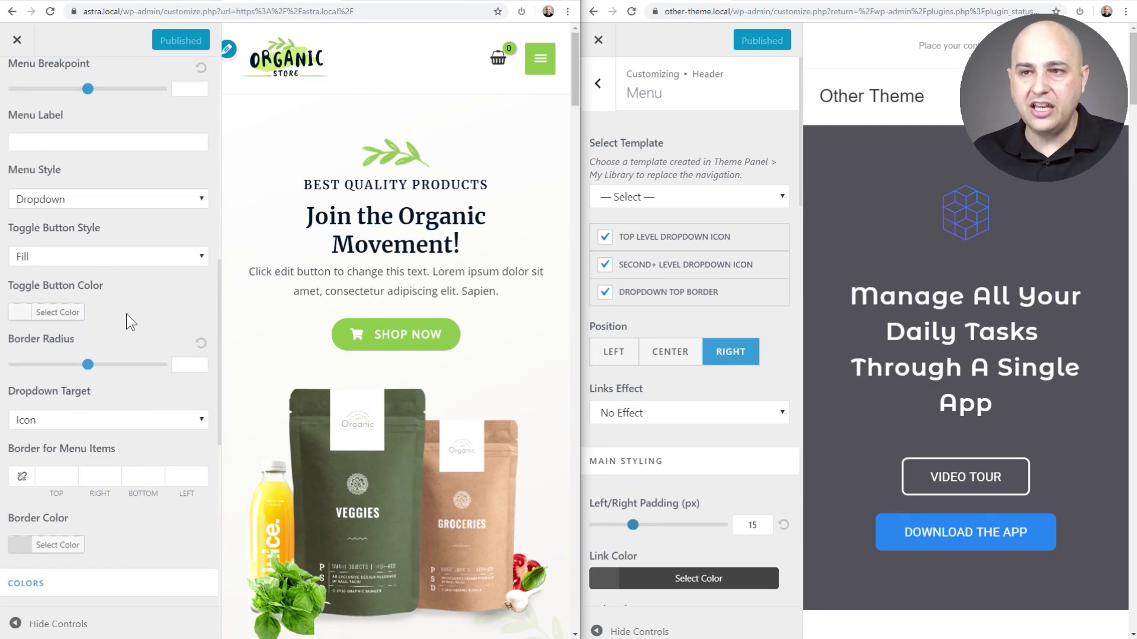
scroll(126, 314, up, 5)
scroll(126, 312, up, 3)
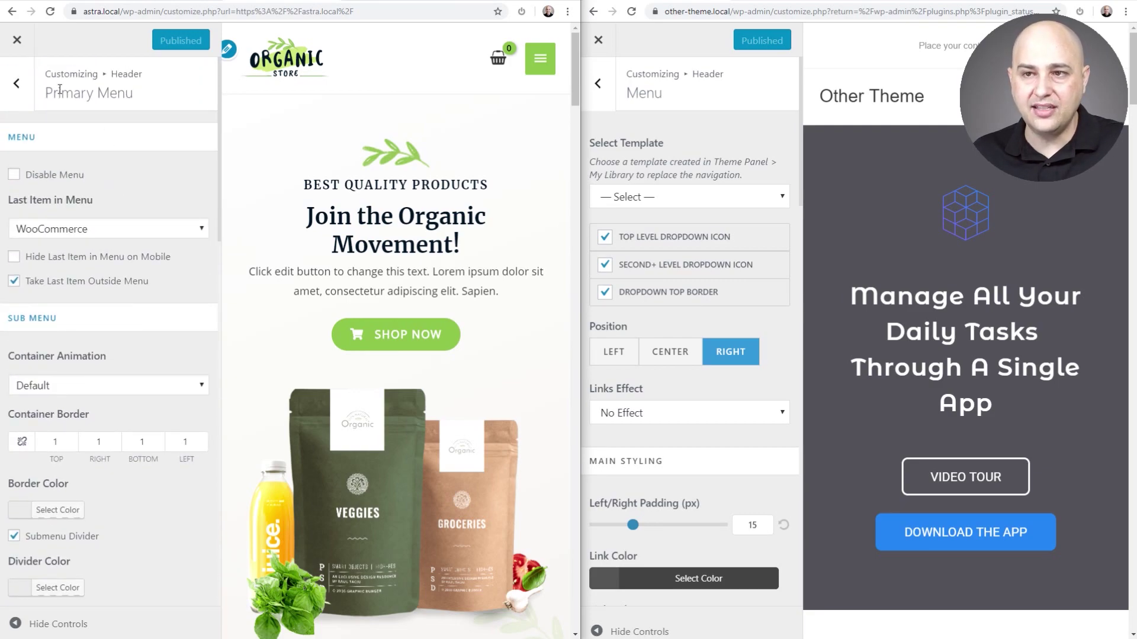
click(21, 87)
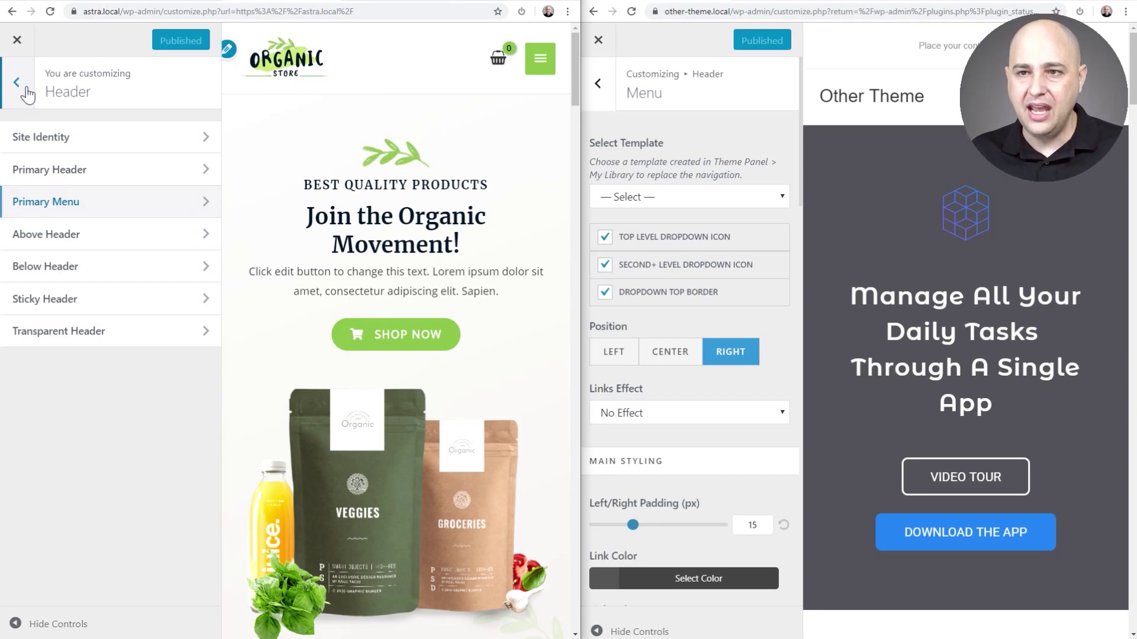
Glance at Astra's Global settings, leave the customizer and land on the wpastra.com homepage
click(26, 89)
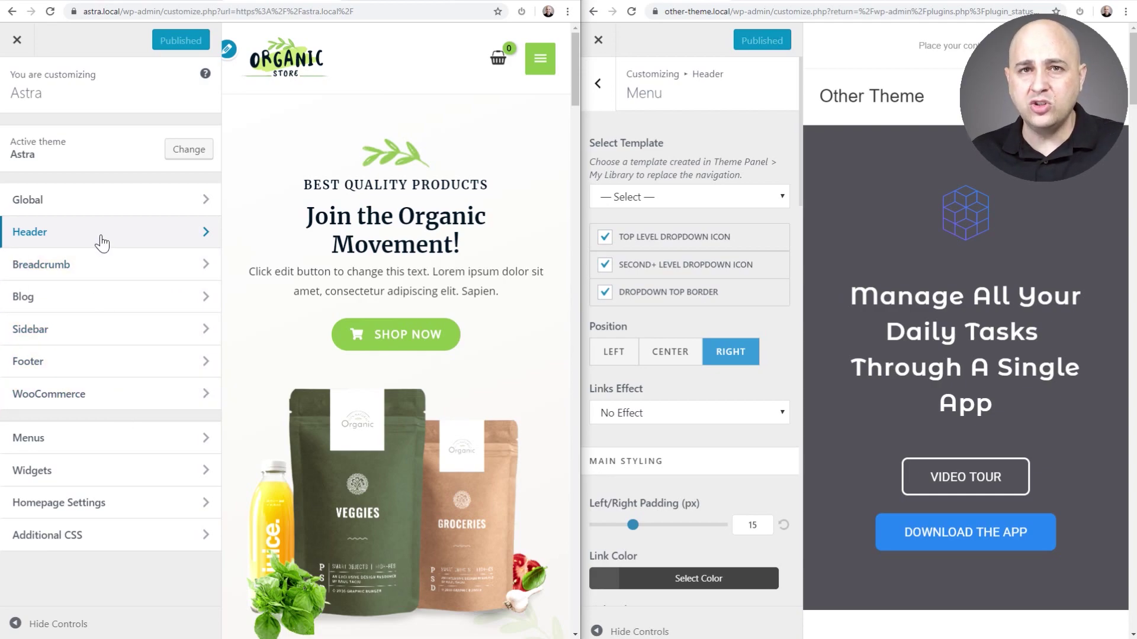
click(110, 207)
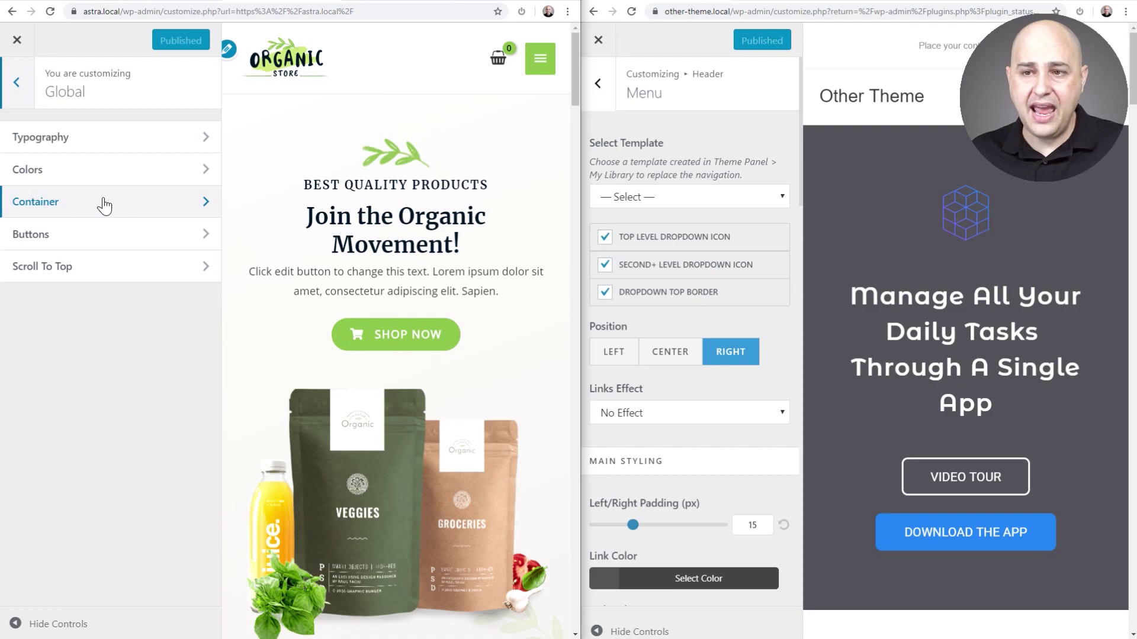
click(16, 83)
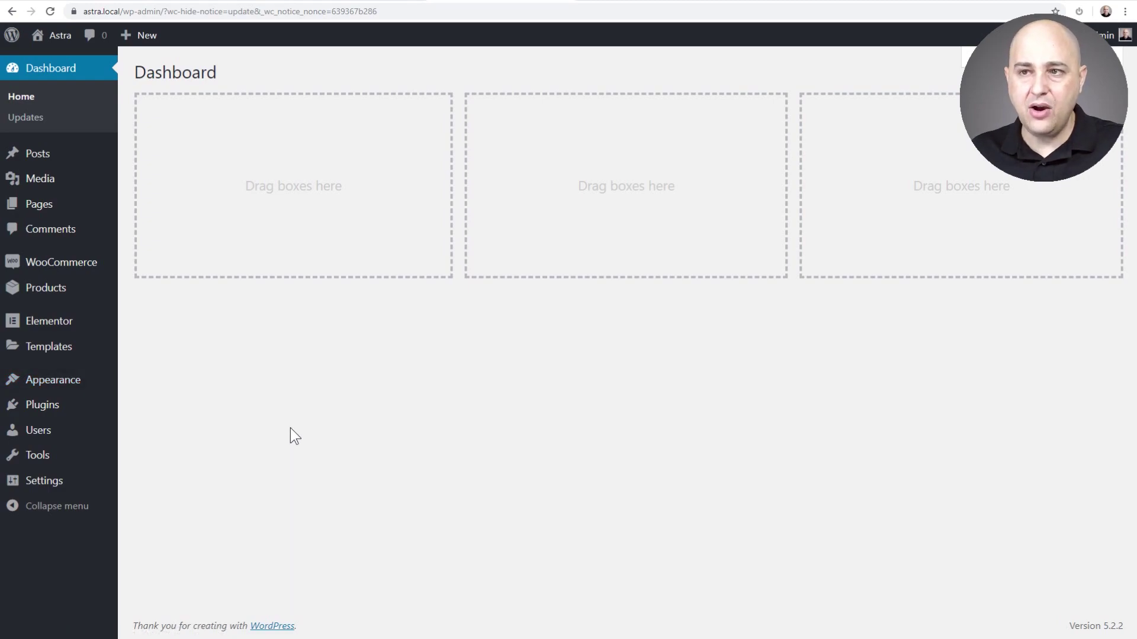
click(220, 1)
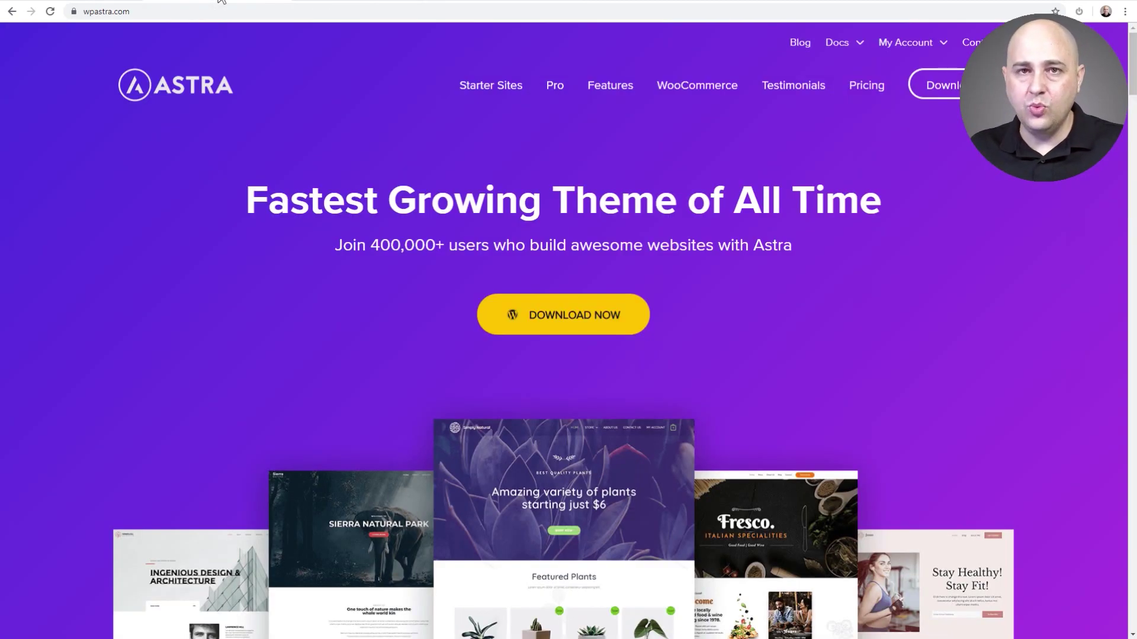